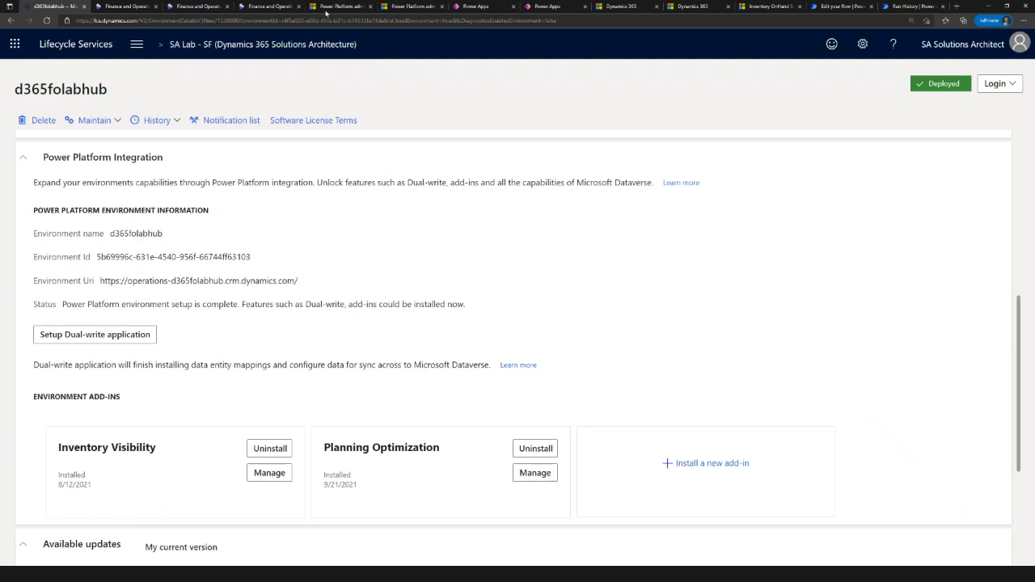
Compare the d365folabhub environment's details in the Power Platform admin center with its environment and Power Platform integration information in Lifecycle Services
click(326, 10)
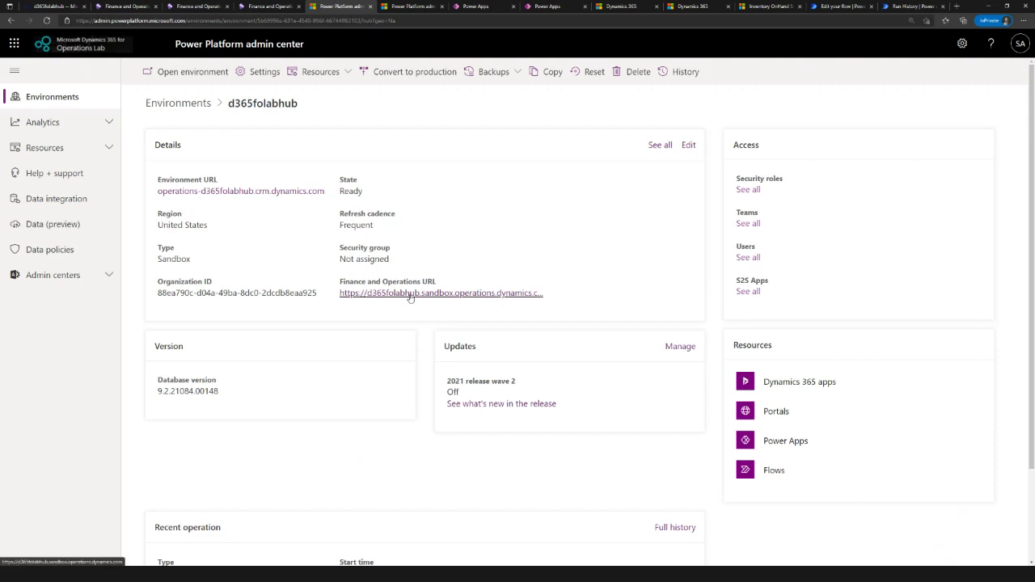
click(59, 10)
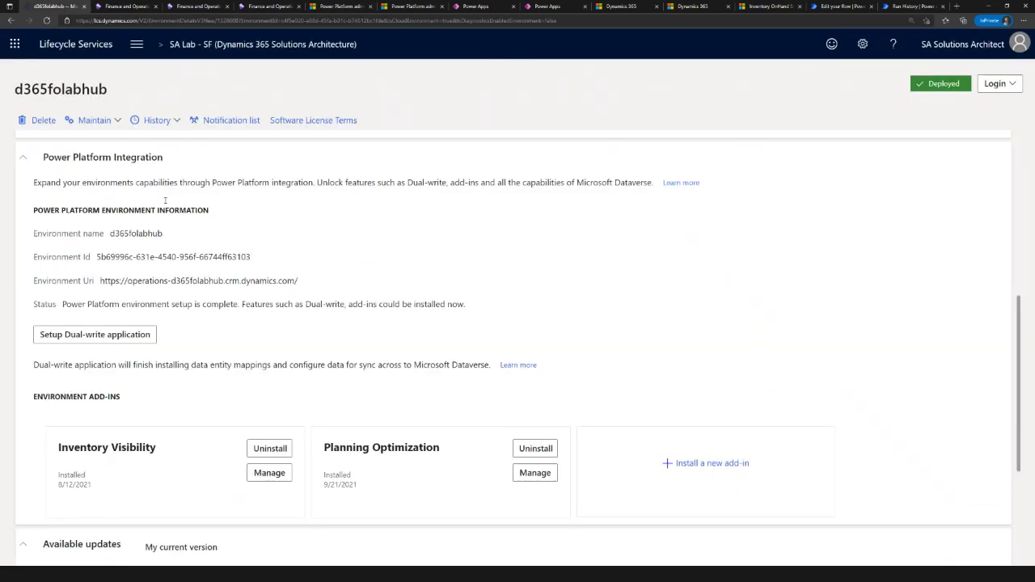
scroll(182, 270, up, 5)
scroll(182, 275, up, 2)
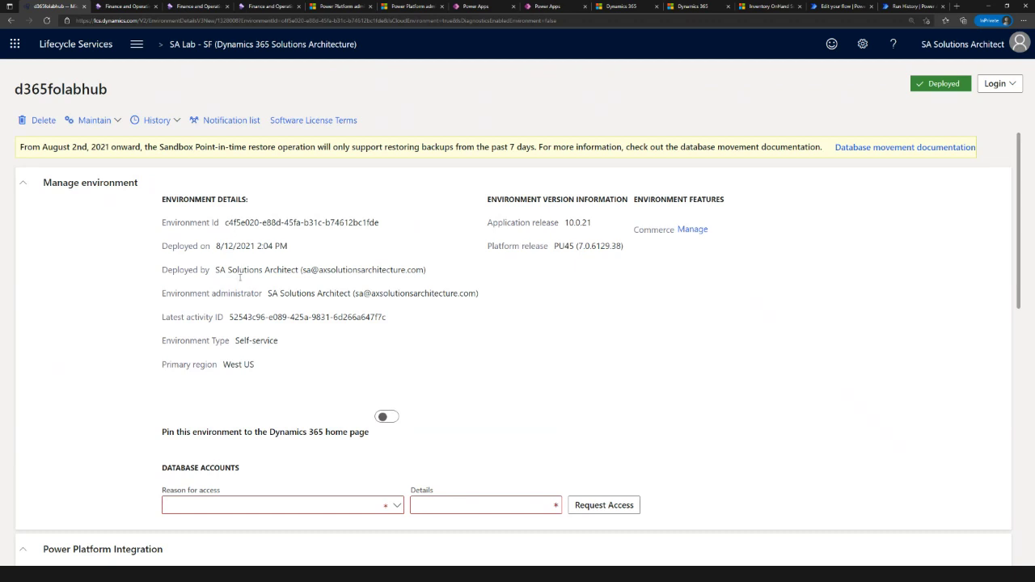
scroll(237, 293, down, 3)
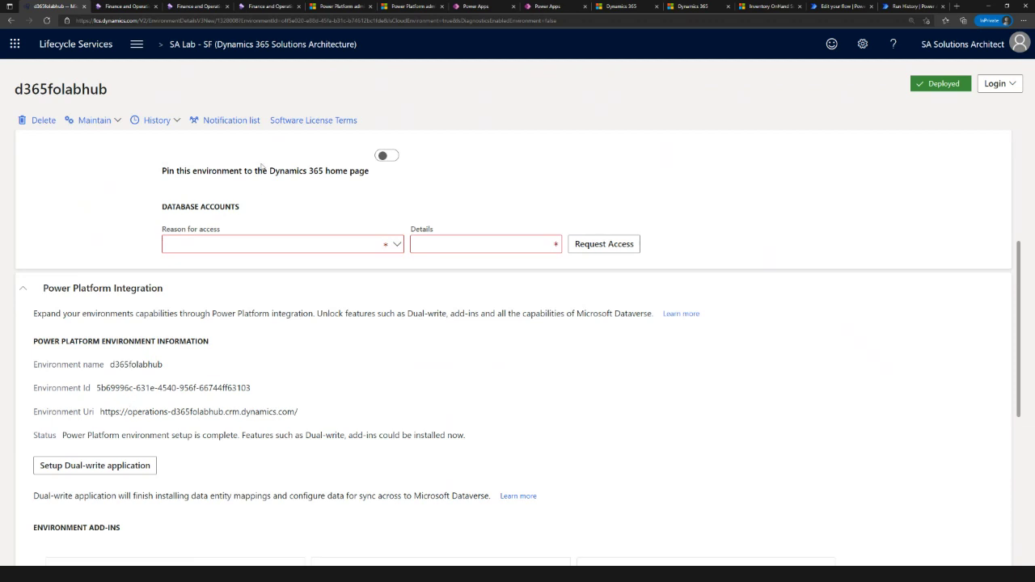
Check Inventory Visibility for d365folabhub among the Dynamics 365 apps in the Power Platform admin center and the solutions and apps in Power Apps
click(333, 11)
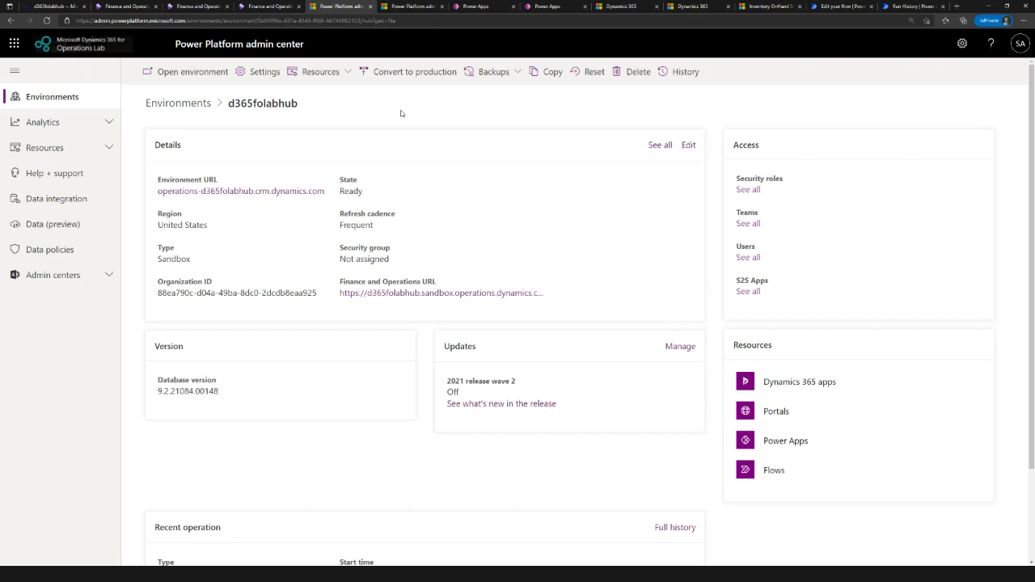
click(424, 7)
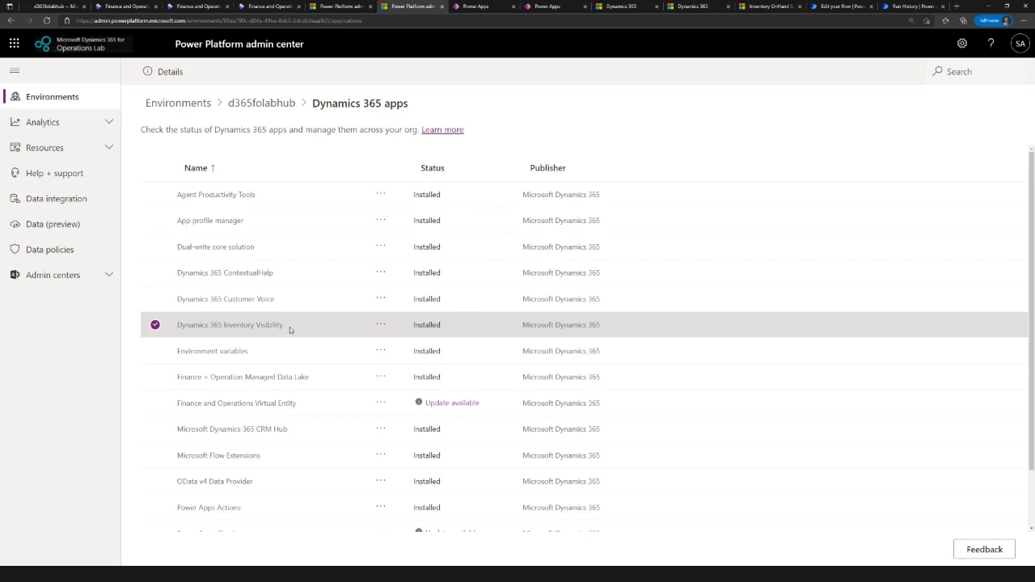
click(471, 10)
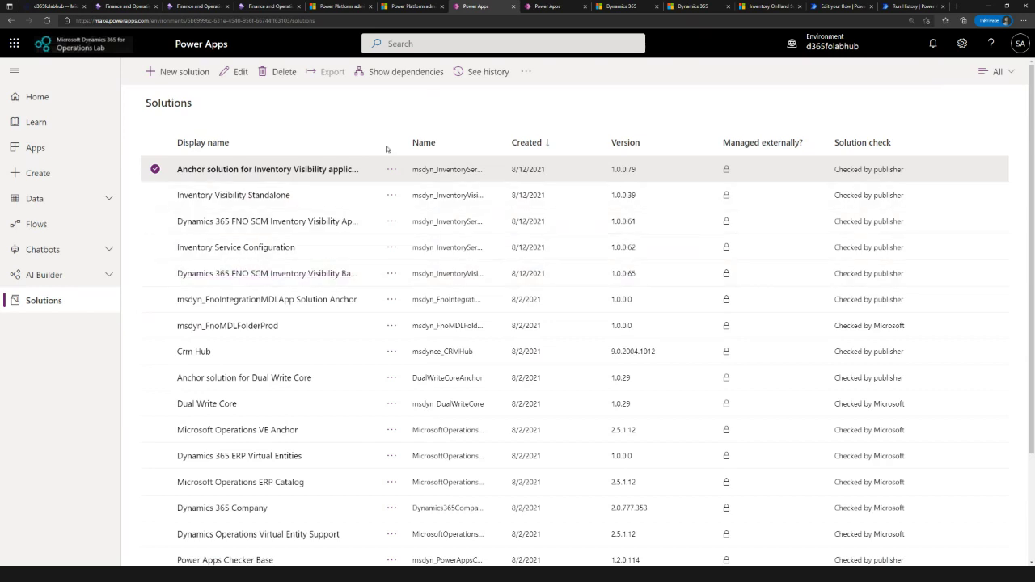
click(547, 6)
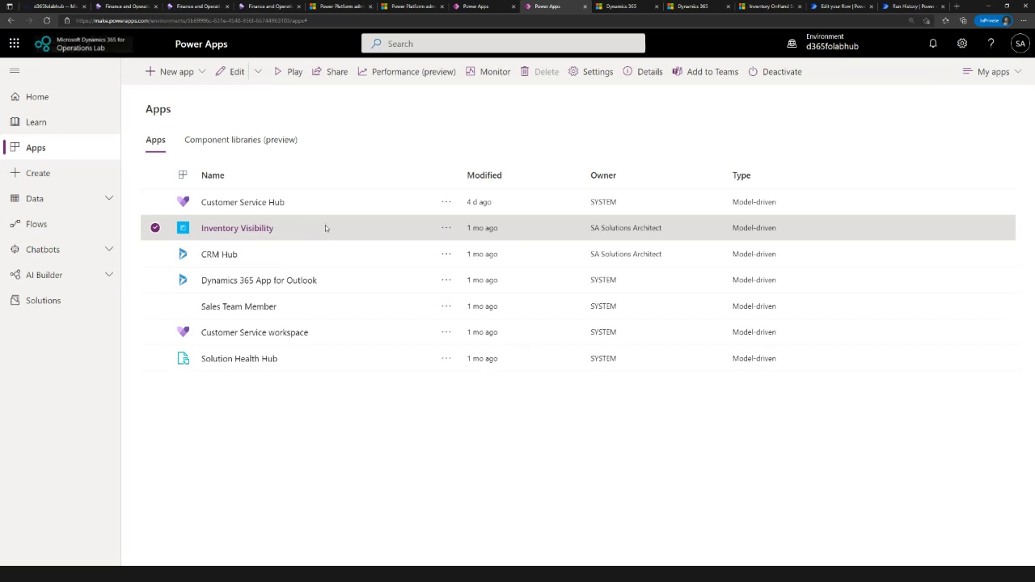
Return to Lifecycle Services and view the environment add-ins of d365folabhub
click(42, 8)
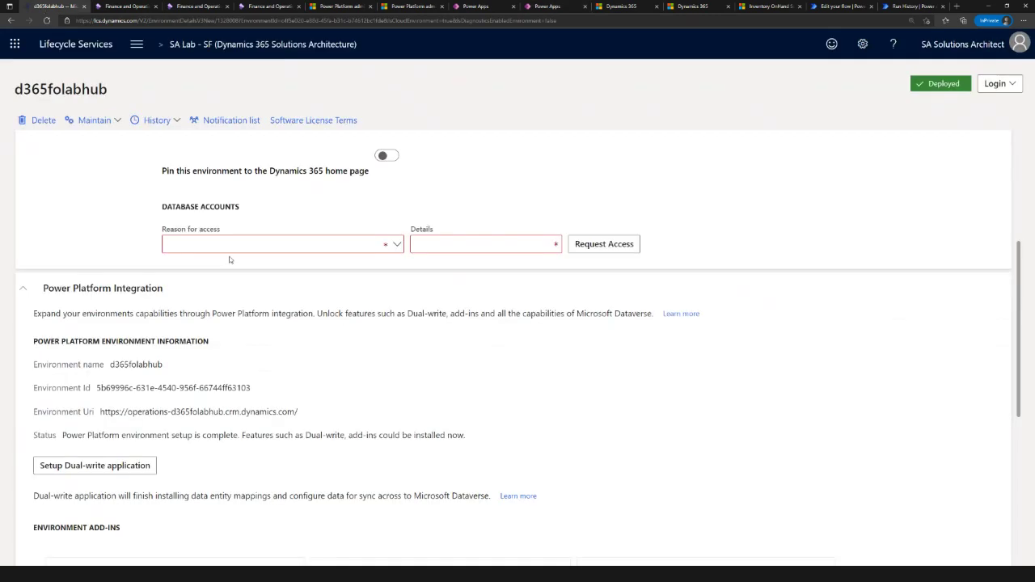
scroll(239, 338, down, 3)
scroll(240, 338, down, 1)
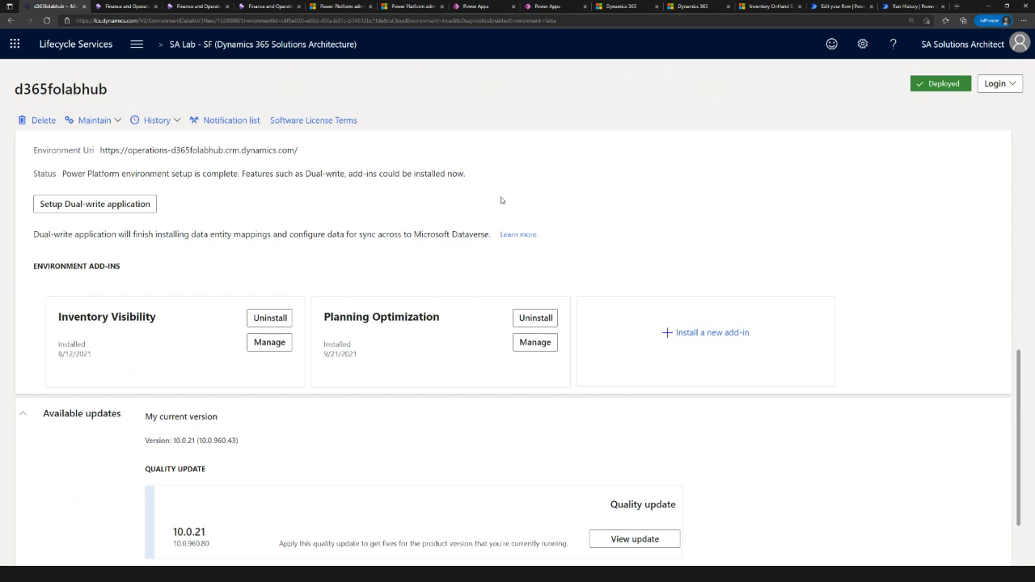
Switch to Power Apps and open the Inventory Visibility app on its configuration page
click(621, 7)
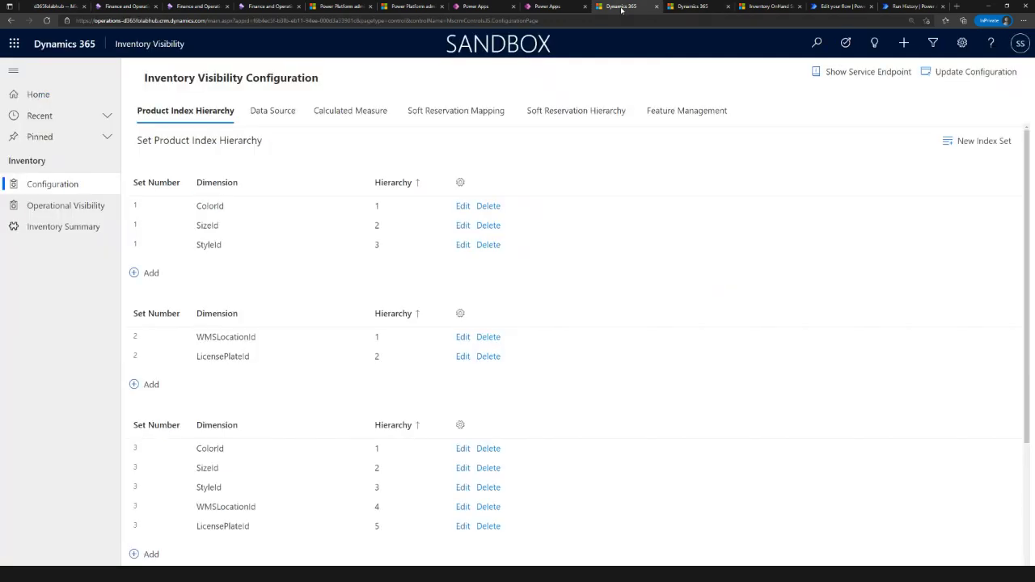
click(546, 6)
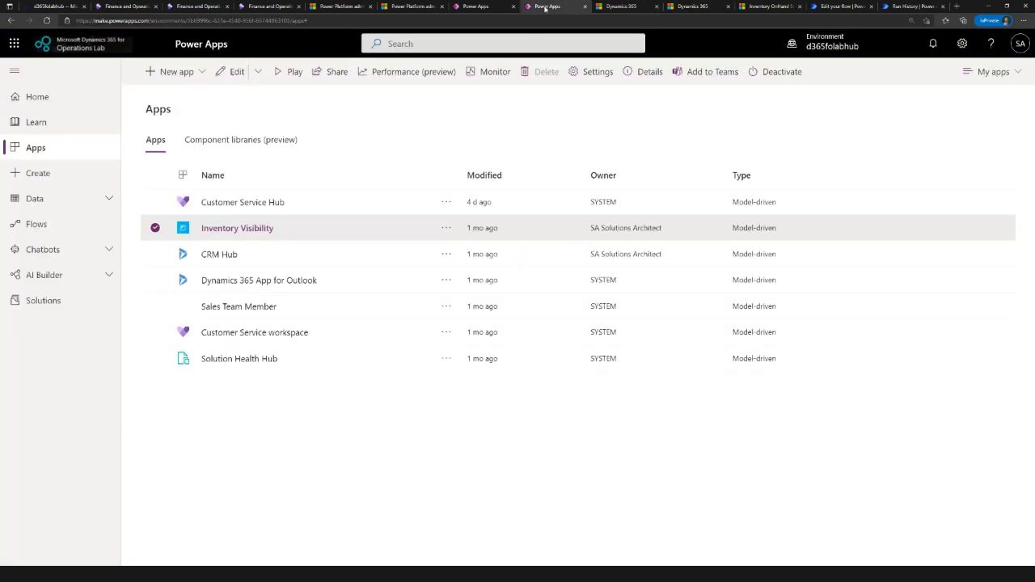
click(243, 228)
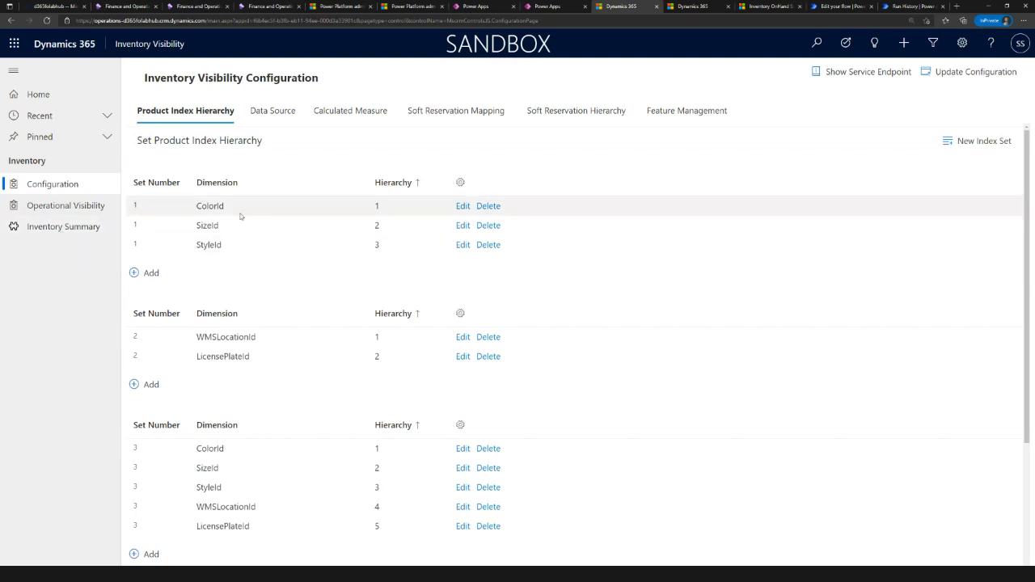
Expand the FNO data source in the Inventory Visibility configuration and examine its mappings to base and custom dimensions
mouse_move(279, 145)
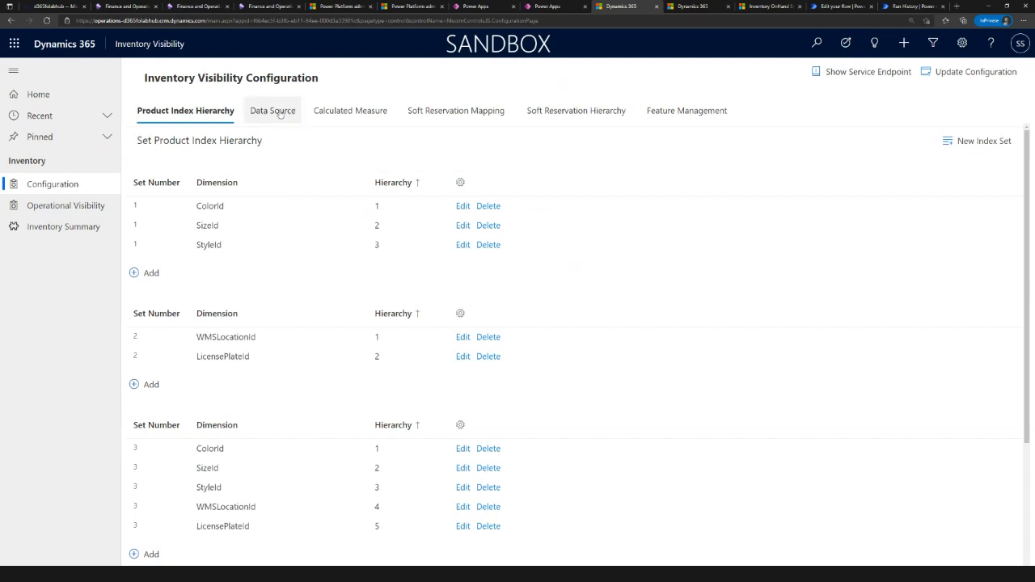
click(273, 111)
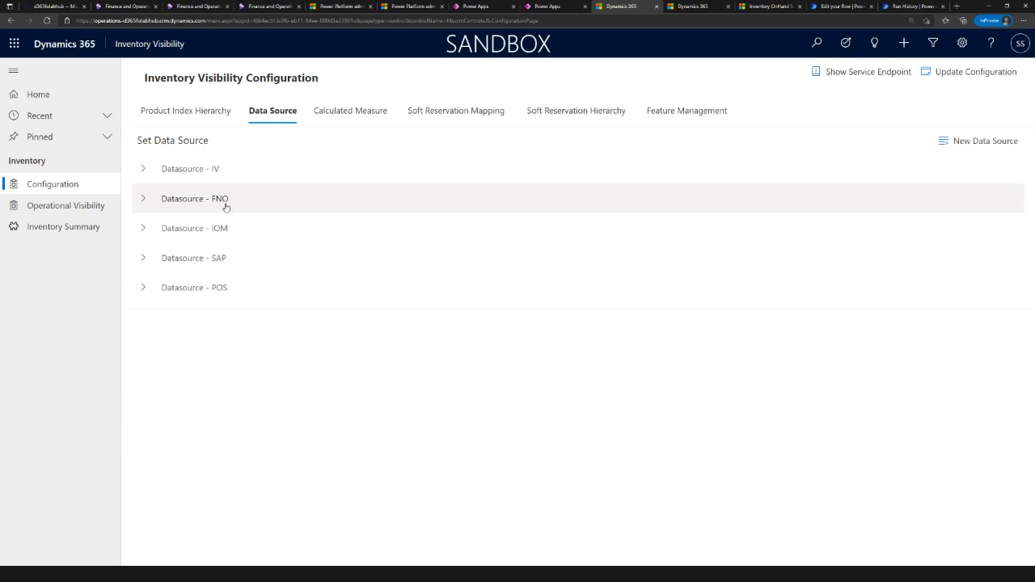
click(143, 201)
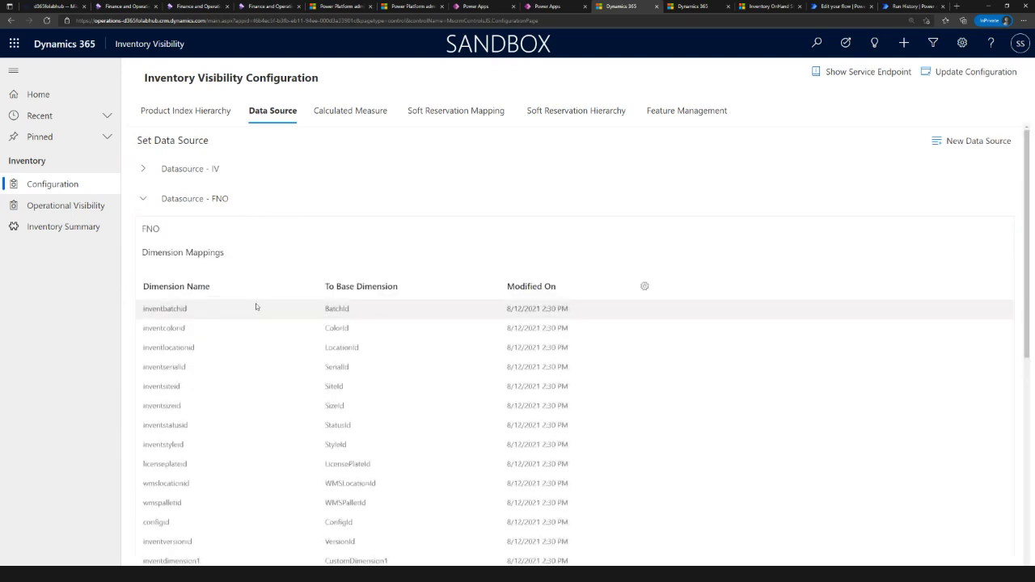
scroll(256, 305, down, 2)
scroll(255, 304, up, 1)
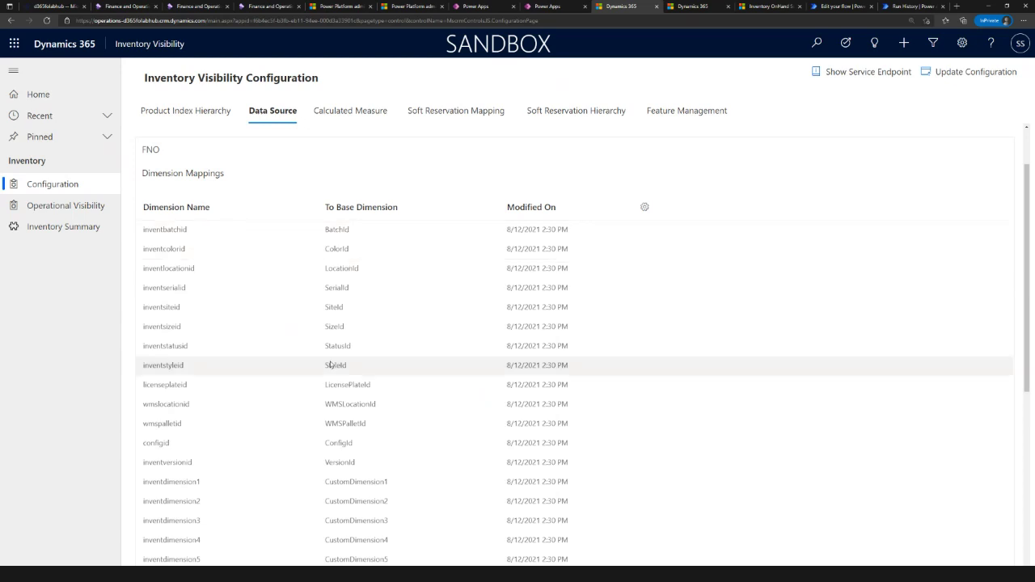
scroll(341, 451, down, 2)
scroll(341, 452, up, 2)
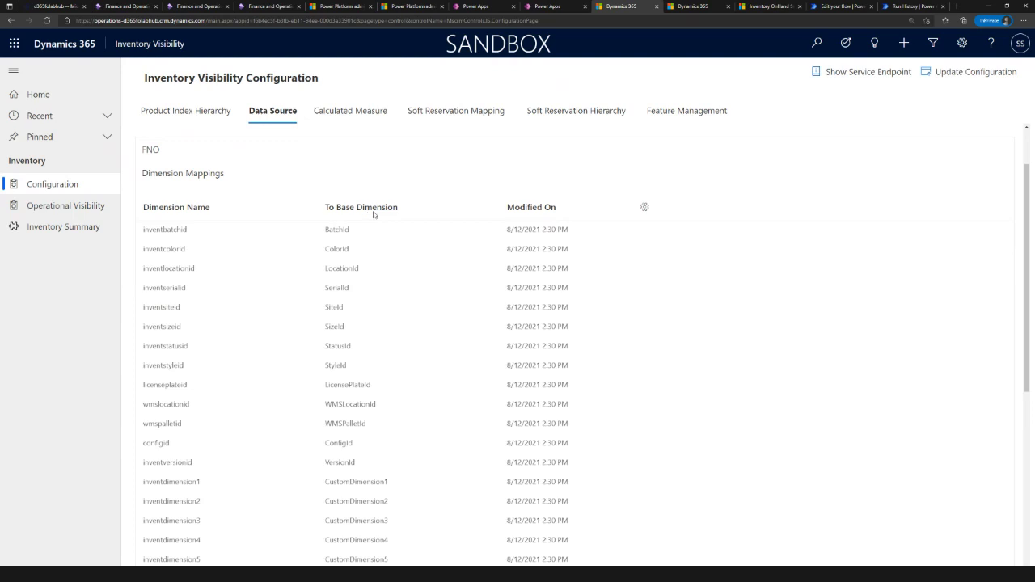
scroll(368, 202, down, 1)
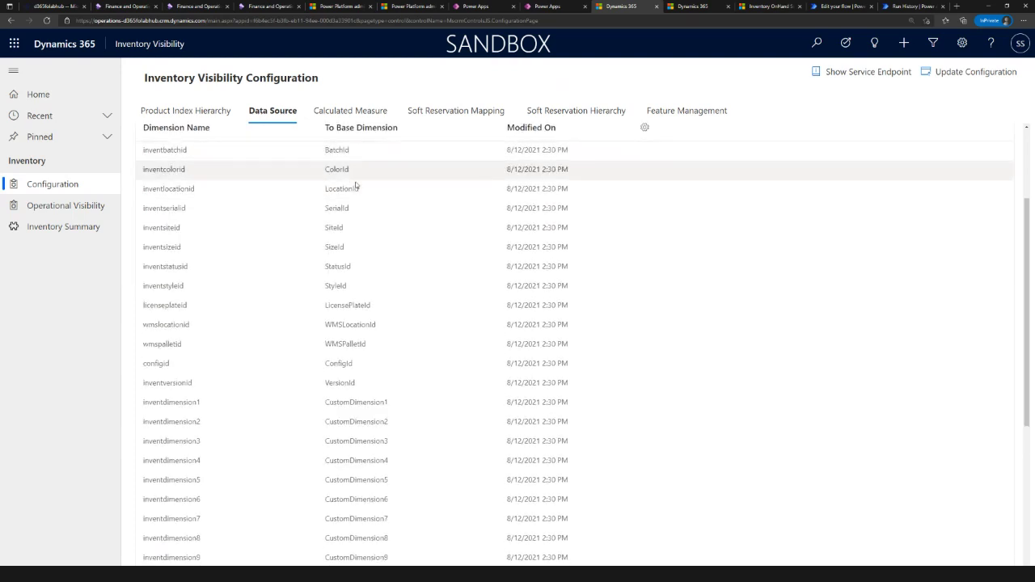
scroll(372, 374, down, 2)
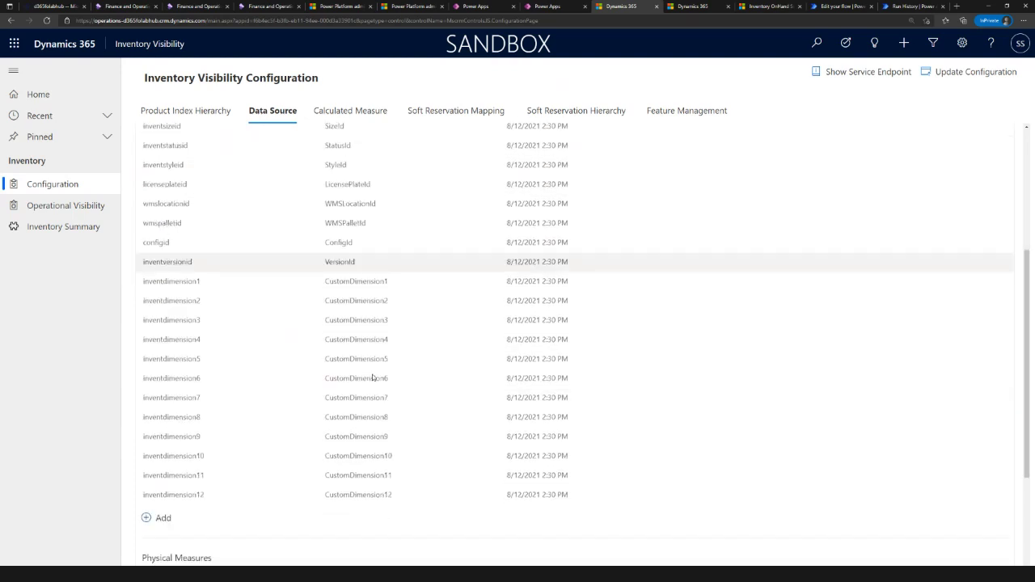
scroll(372, 378, down, 1)
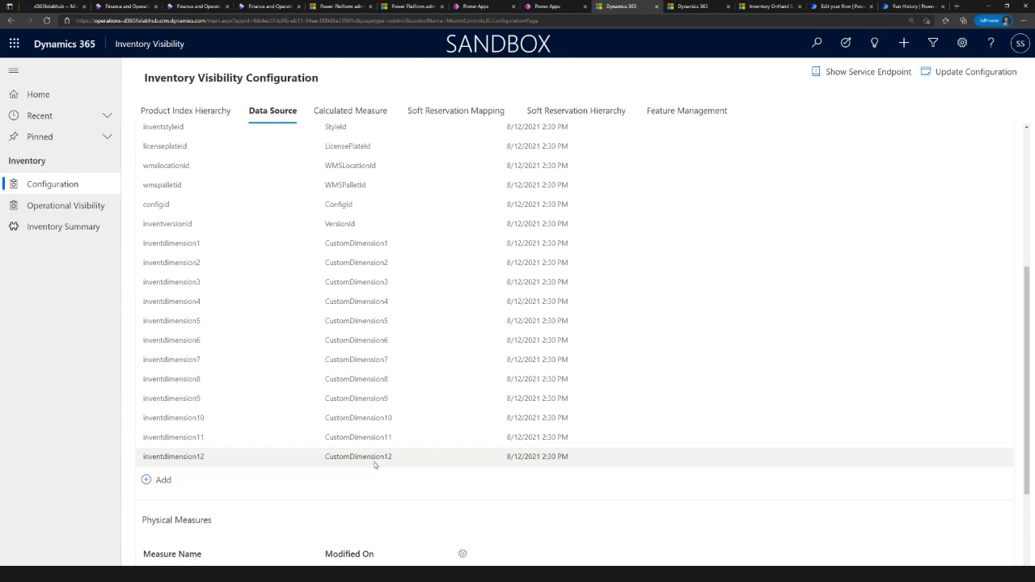
scroll(375, 464, up, 3)
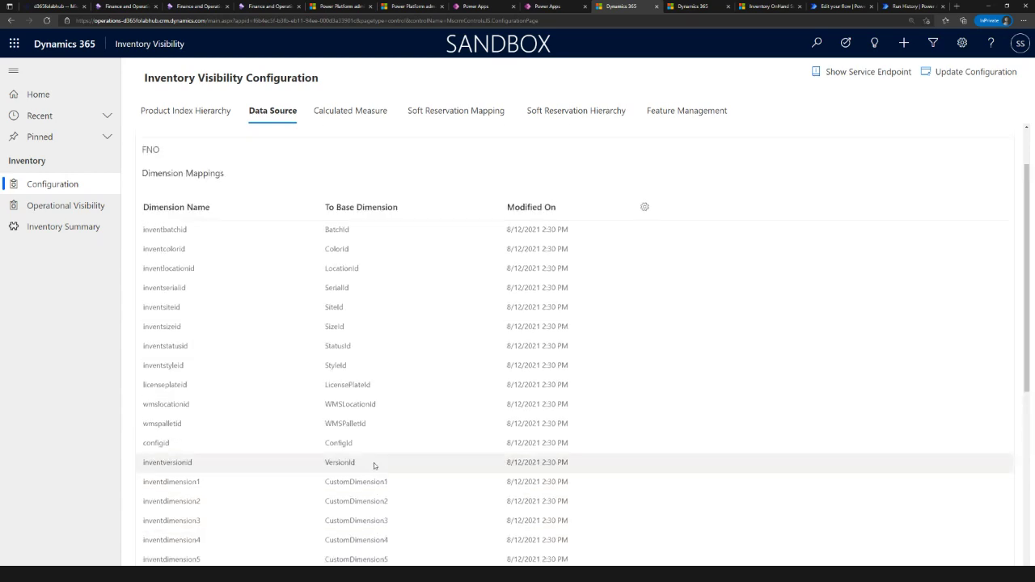
scroll(303, 462, down, 2)
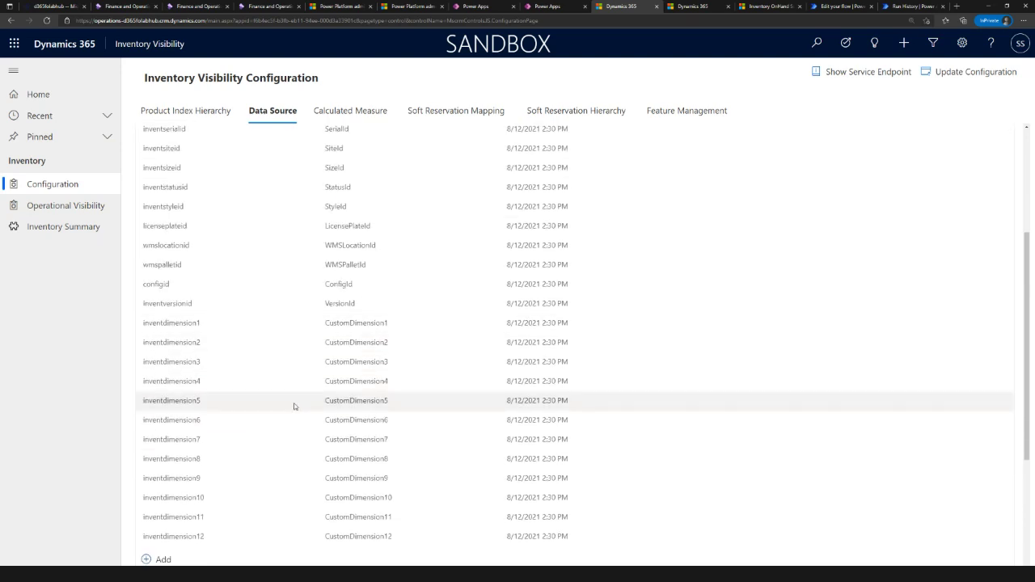
Review the physical measures of the FNO data source, then collapse it
scroll(293, 406, down, 2)
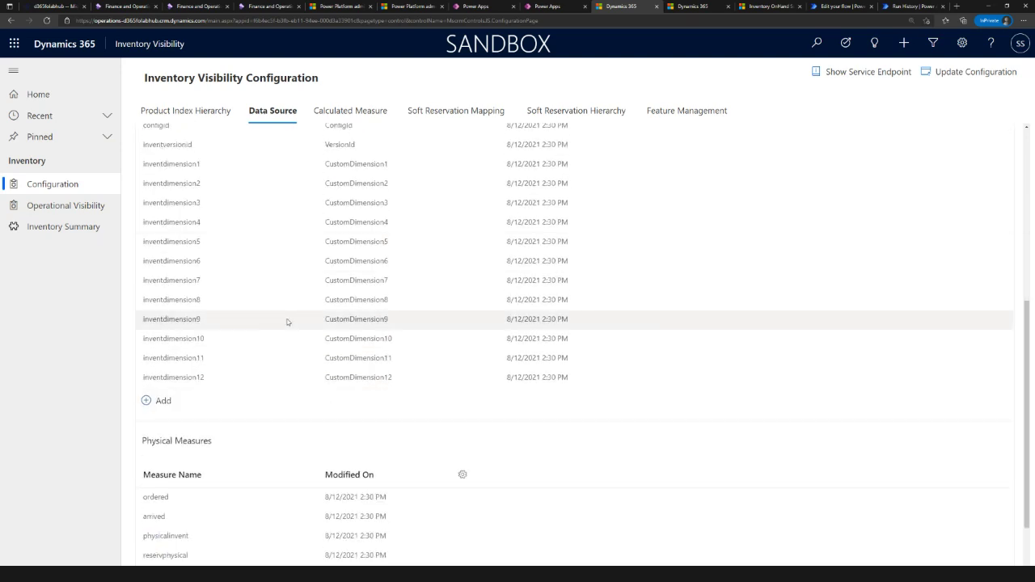
scroll(287, 323, down, 3)
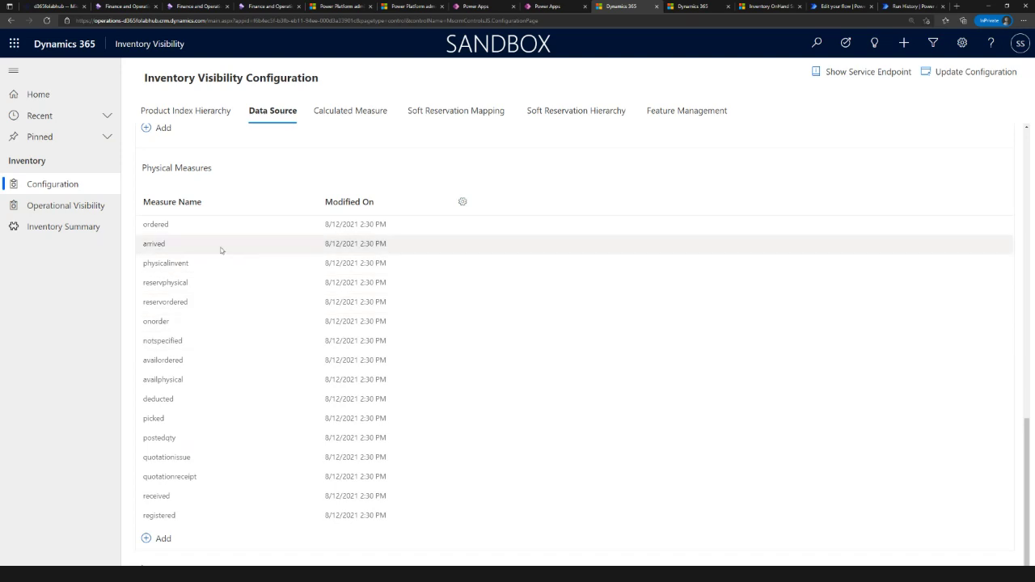
scroll(257, 440, up, 10)
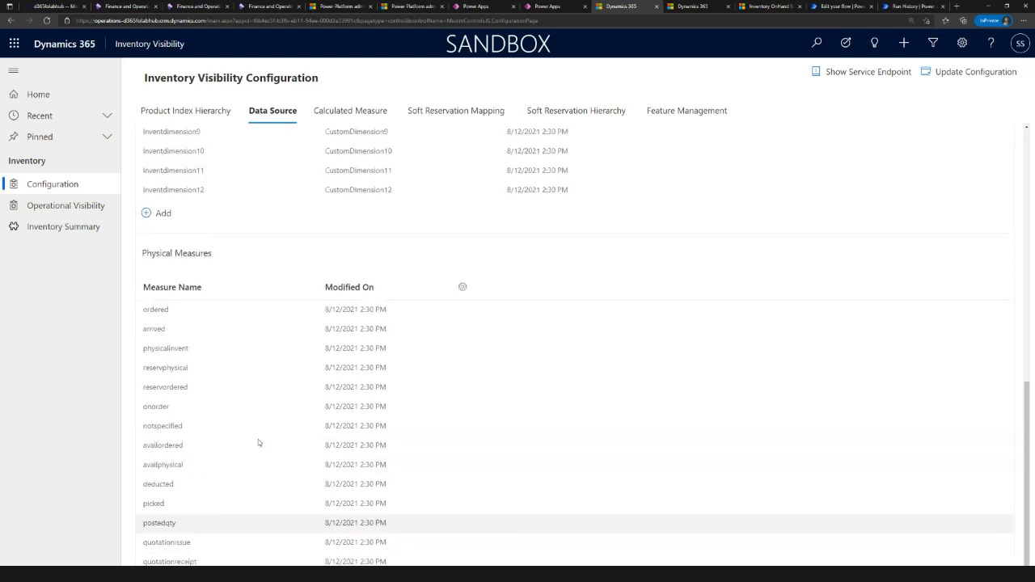
scroll(258, 444, up, 3)
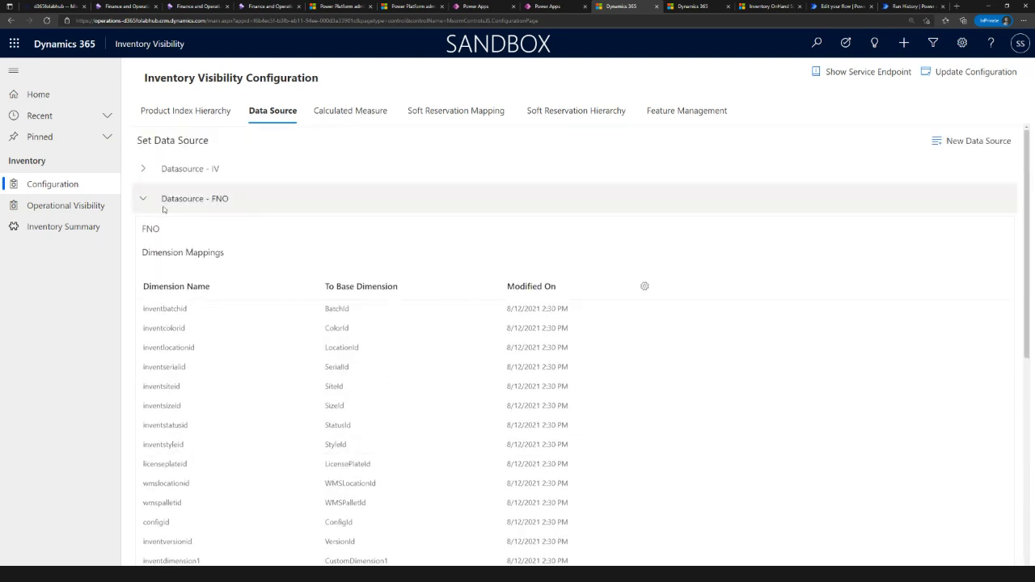
click(145, 191)
Expand the IV data source and review its dimension mappings and physical measures
click(143, 169)
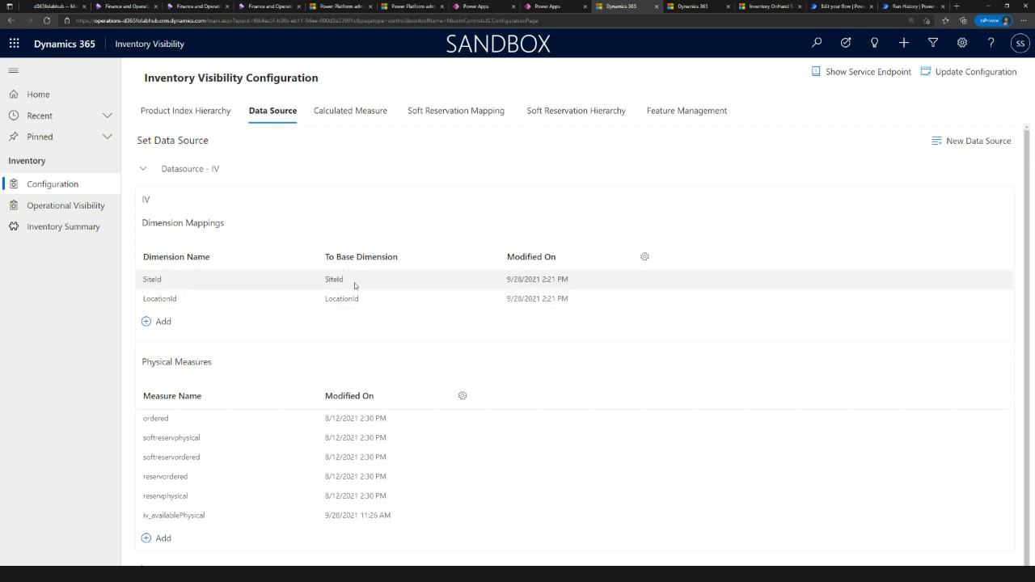
scroll(317, 344, down, 1)
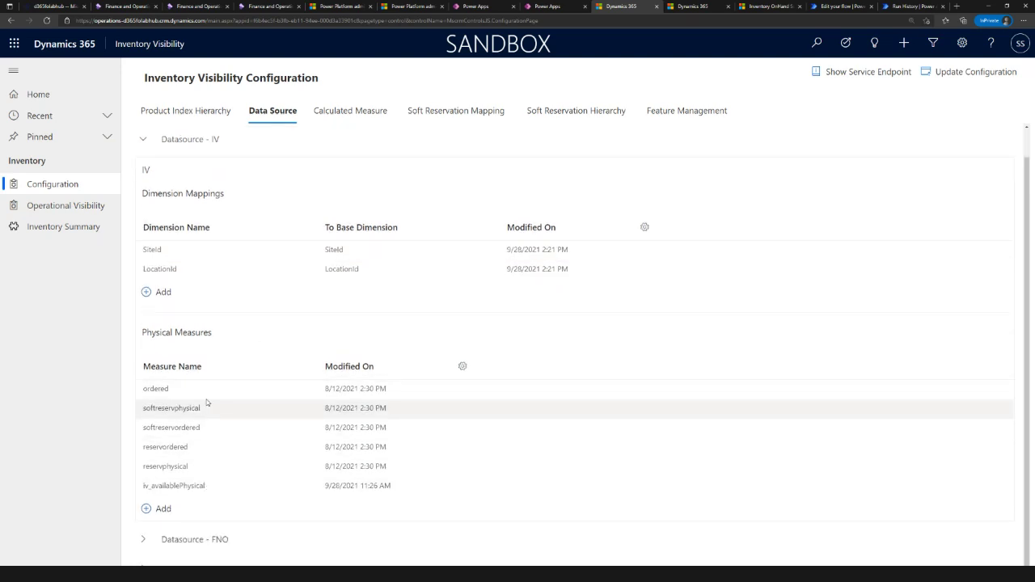
scroll(214, 464, up, 1)
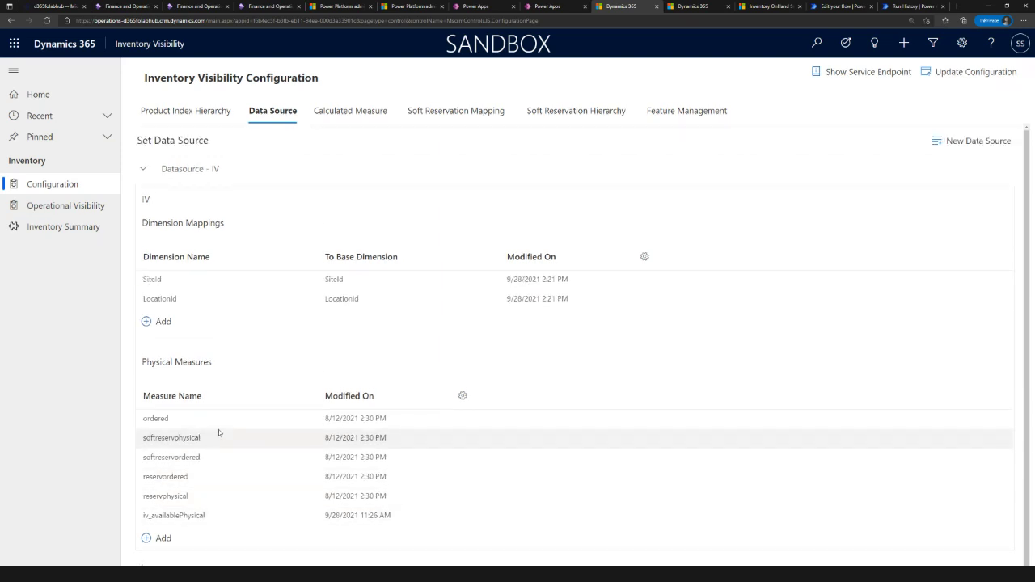
Show the calculated measures and expand AVAILABLEFORRESERVATION and SOFTRESERVATION of FNO to view their modifiers
click(352, 113)
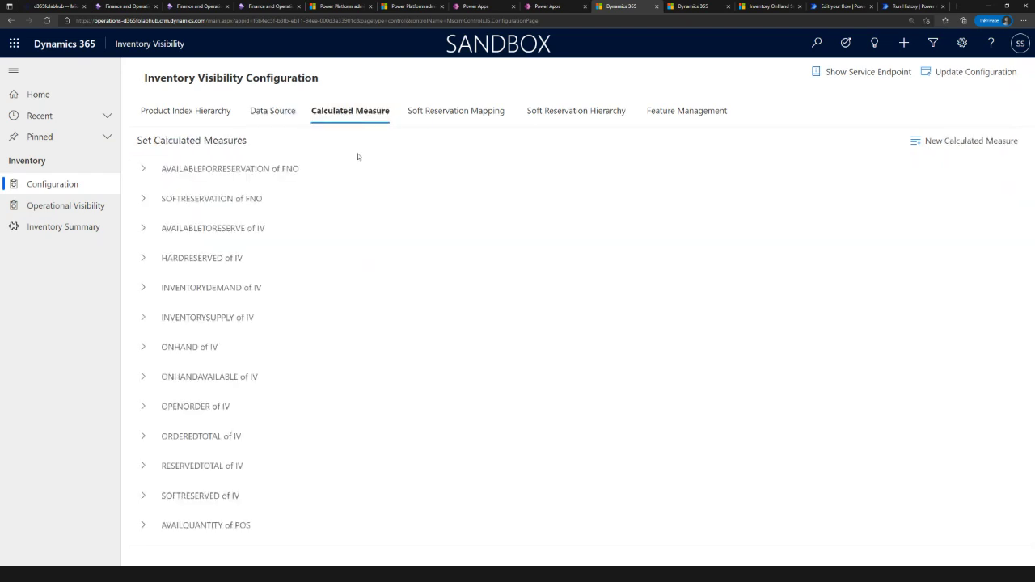
click(143, 171)
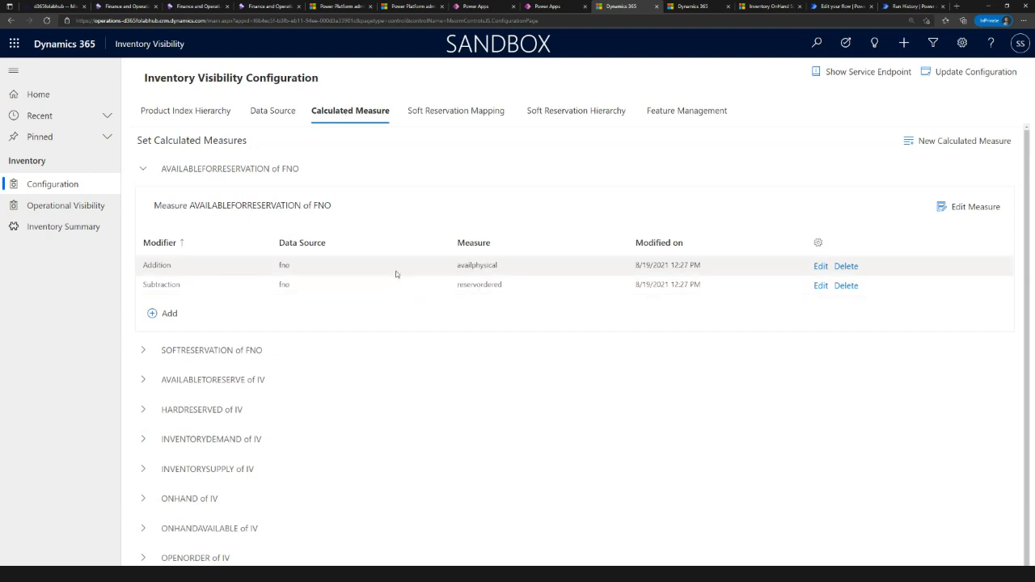
click(166, 350)
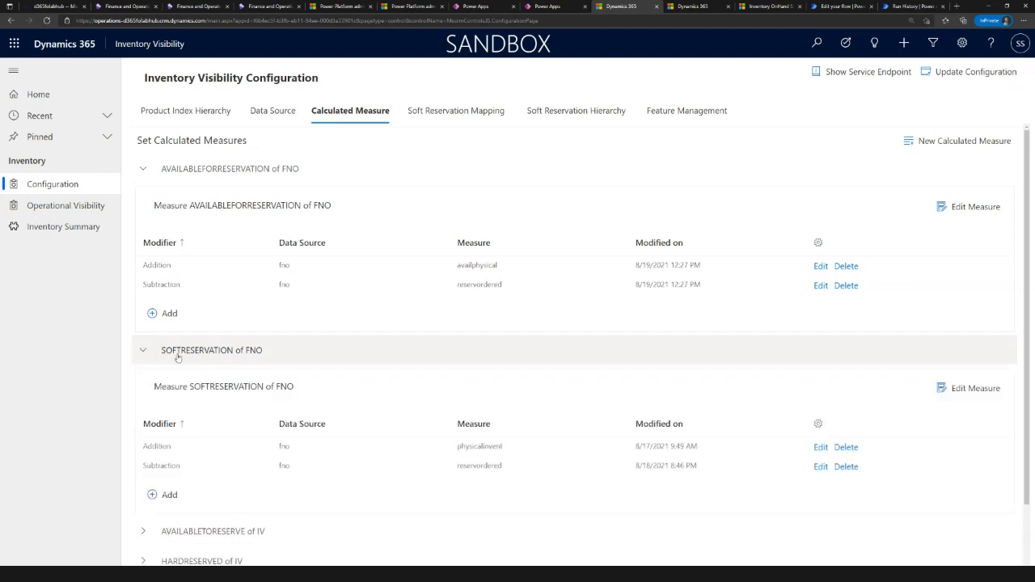
Expand the AVAILABLETORESERVE calculated measure of IV and examine its addition and subtraction modifiers across data sources
scroll(166, 380, down, 2)
click(145, 373)
scroll(207, 405, down, 5)
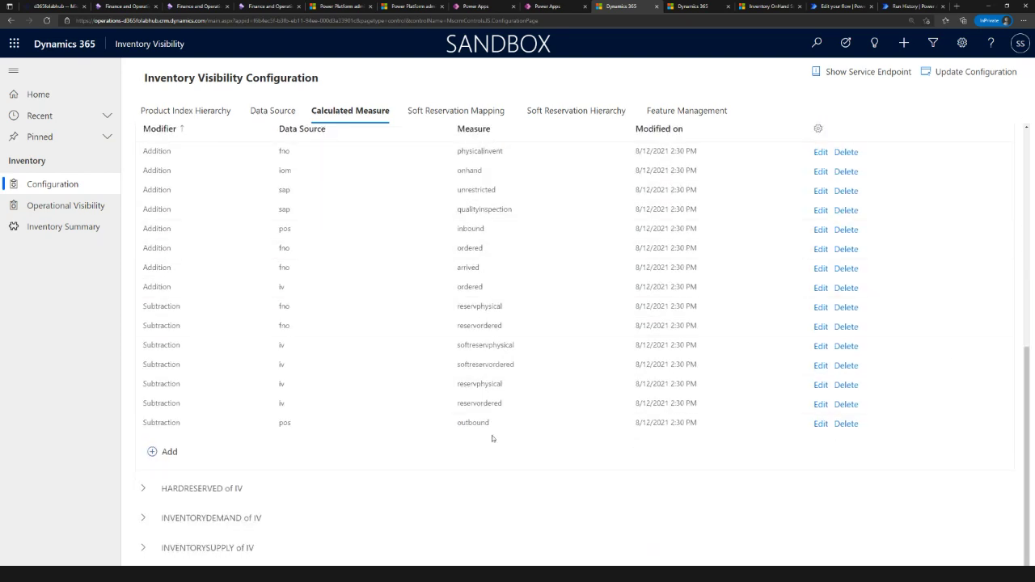
scroll(482, 396, up, 3)
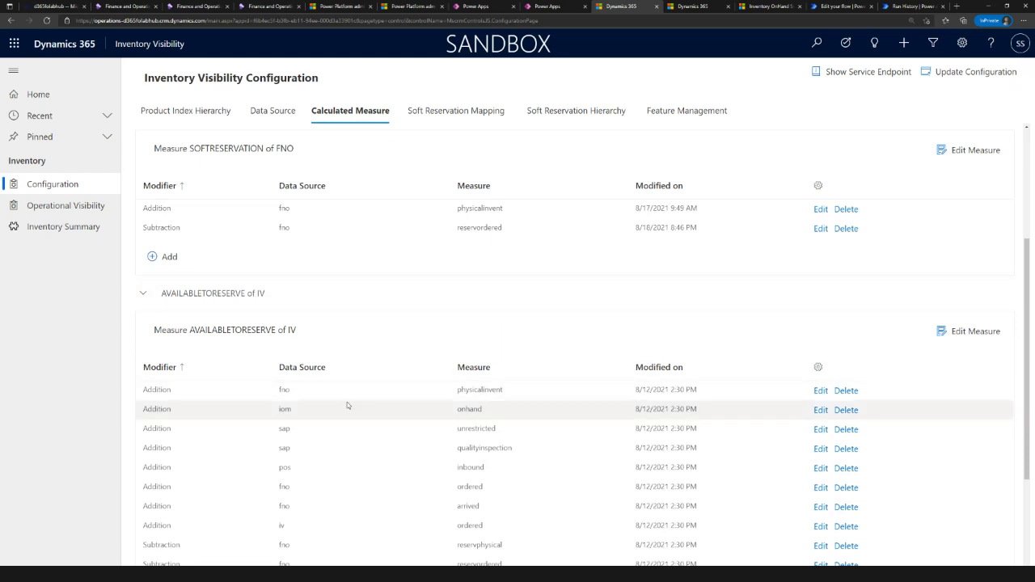
Collapse the AVAILABLETORESERVE calculated measure of IV and review the dimension sets of the product index hierarchy
click(144, 296)
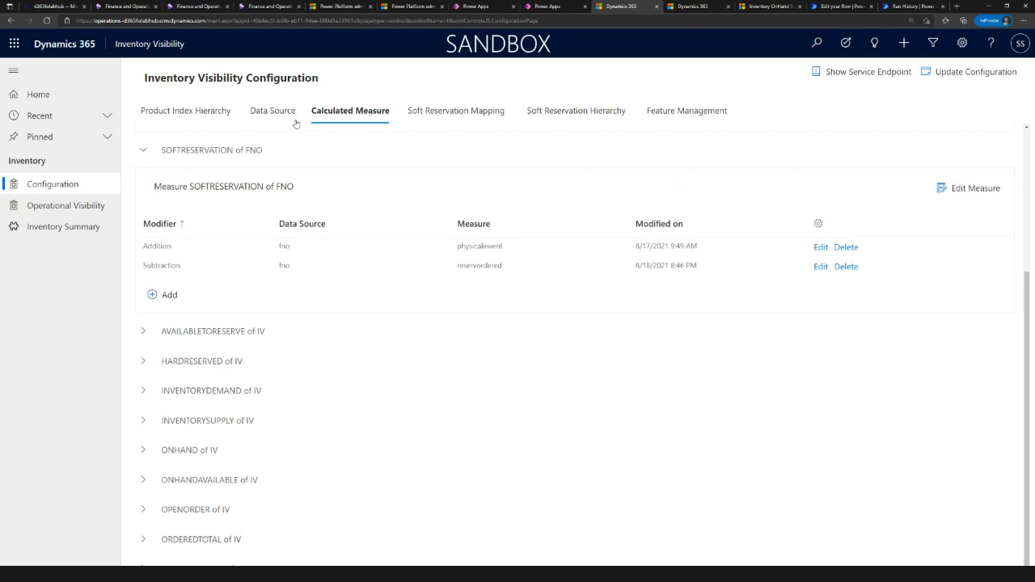
click(216, 113)
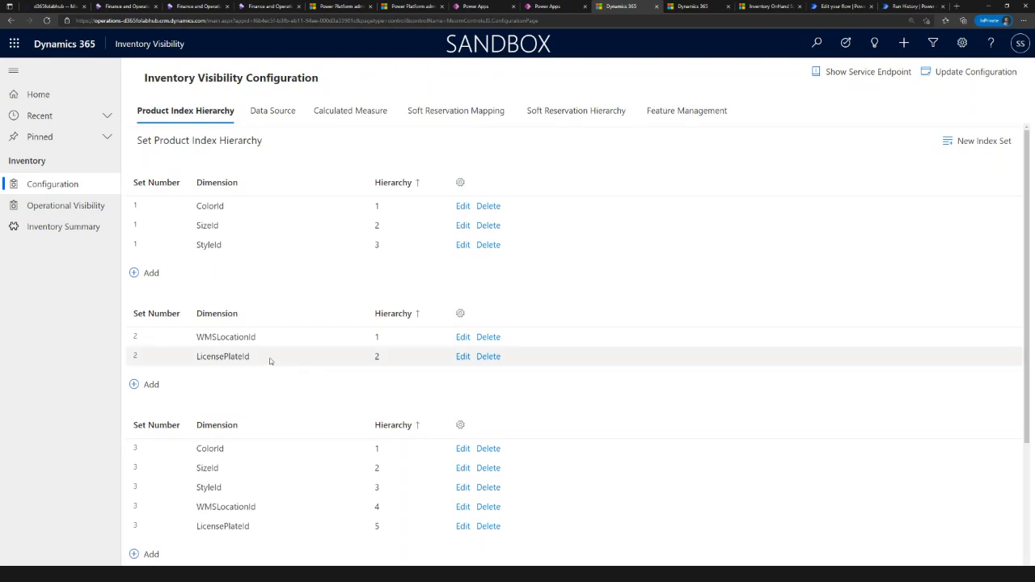
scroll(189, 412, down, 1)
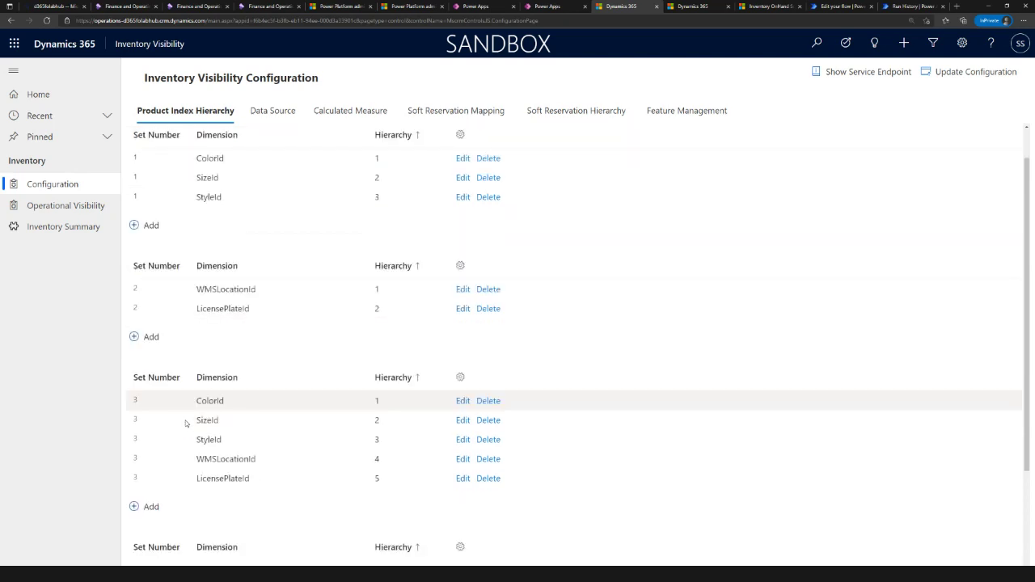
scroll(176, 404, down, 2)
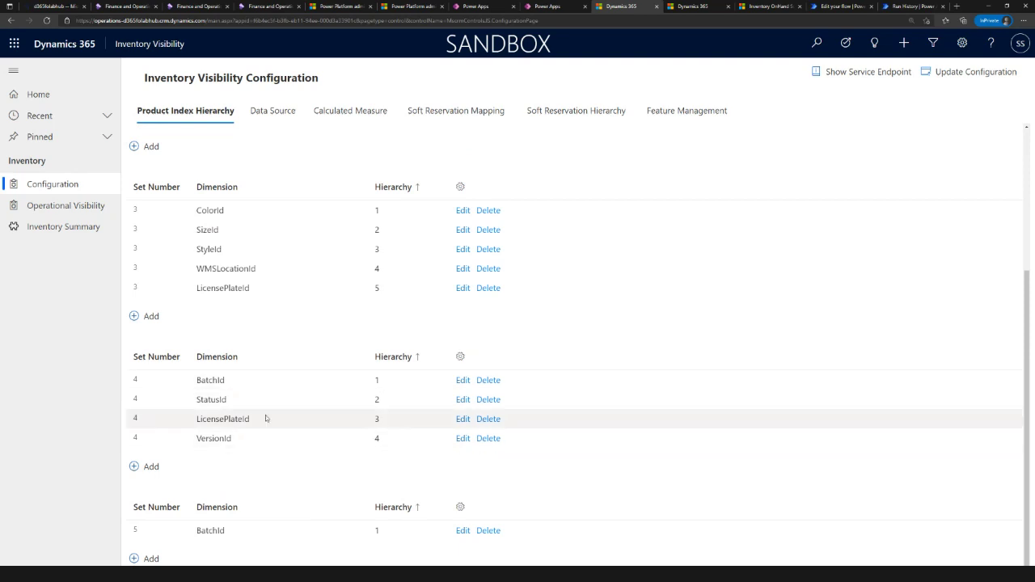
scroll(242, 404, up, 2)
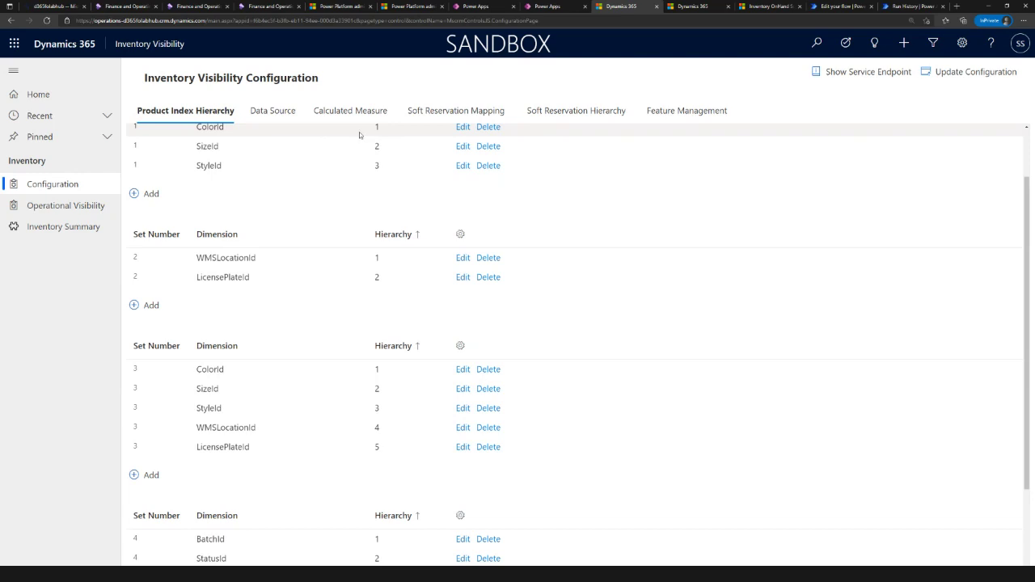
Review the soft reservation mapping of physical measures to AvailableForReservation and the soft reservation hierarchy of dimensions
click(469, 113)
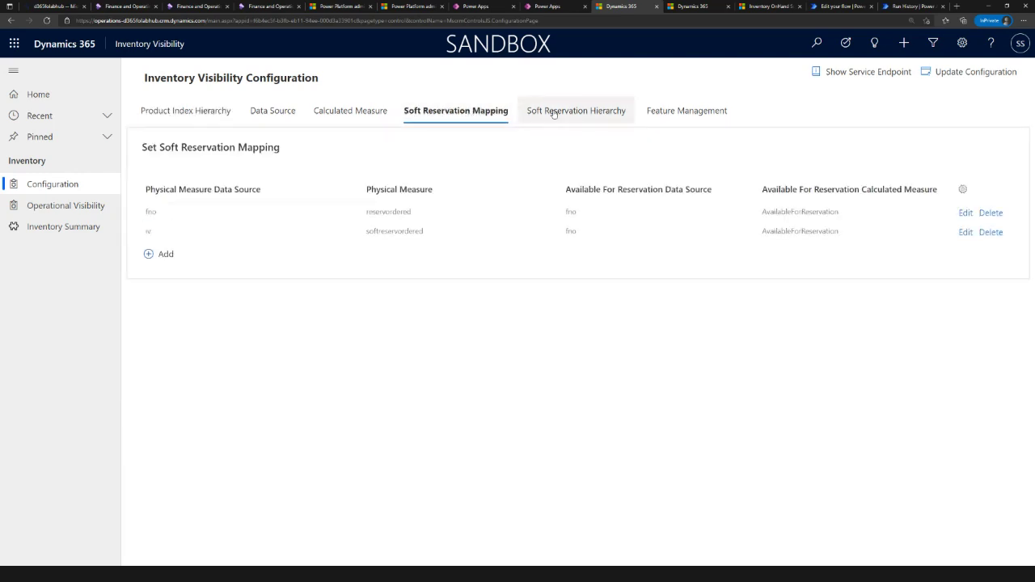
click(554, 113)
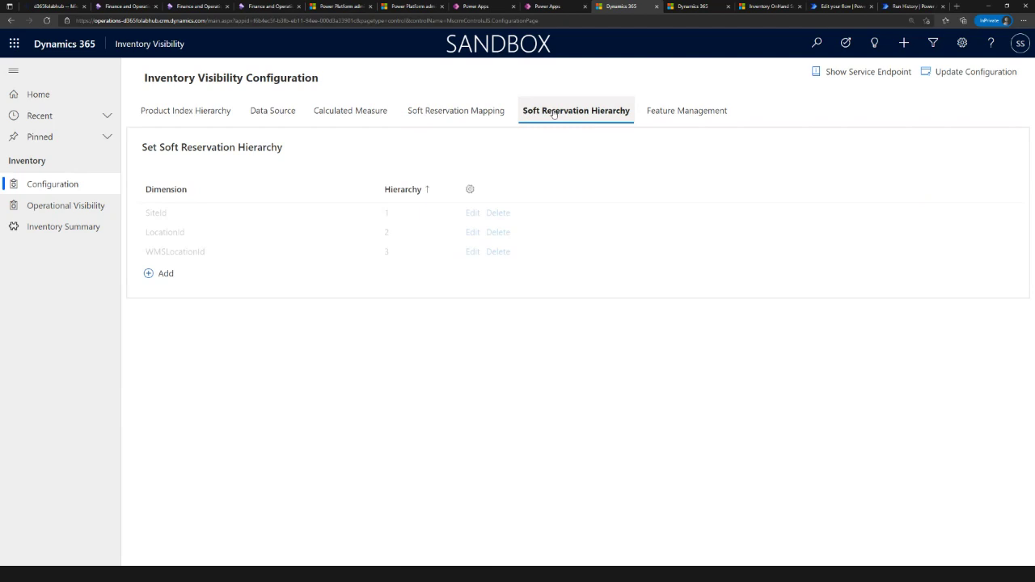
click(494, 114)
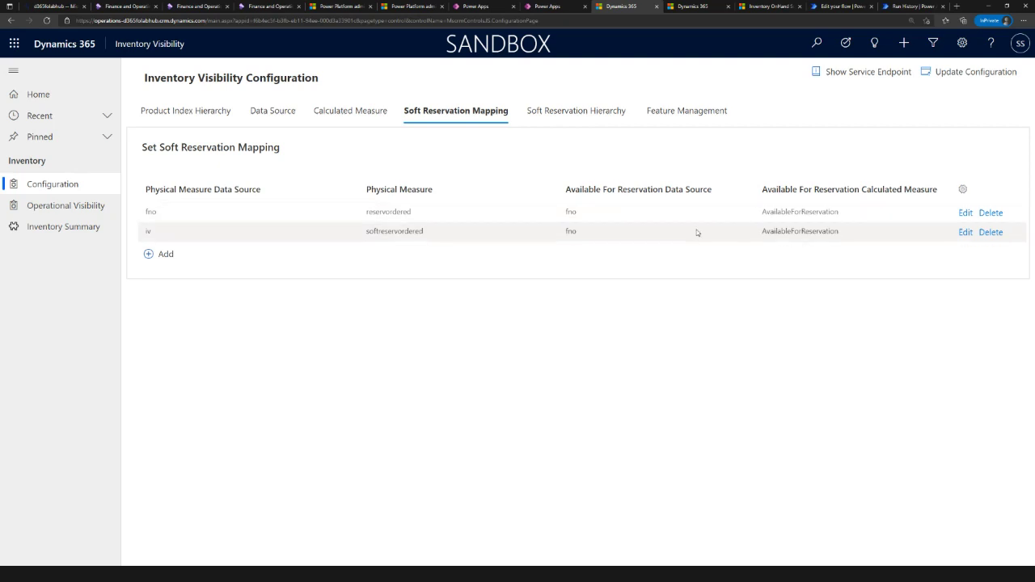
click(587, 113)
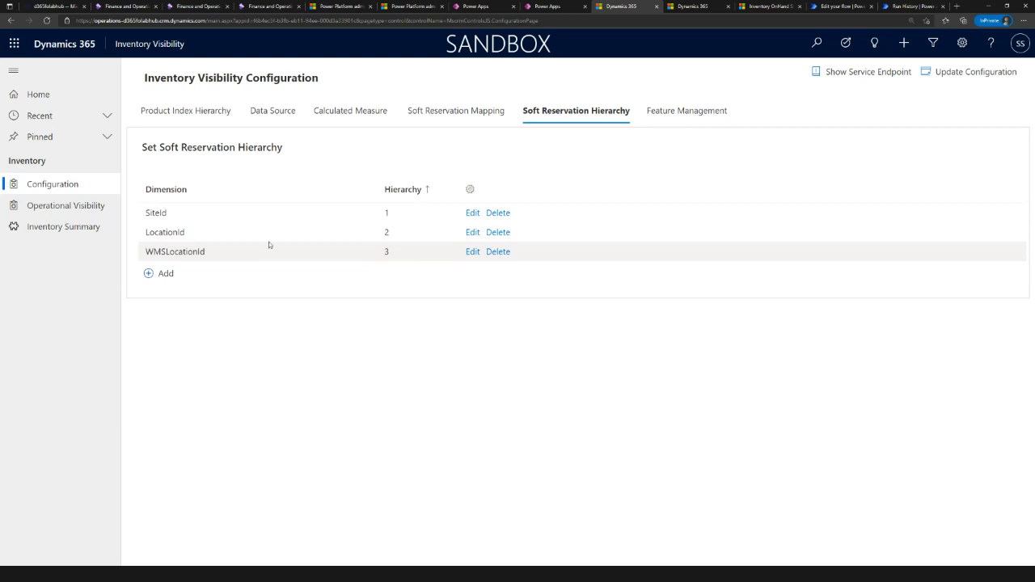
Review the OnHandMostSpecificBackgroundService and OnHandReservation features in feature management, and return to the product index hierarchy
click(668, 114)
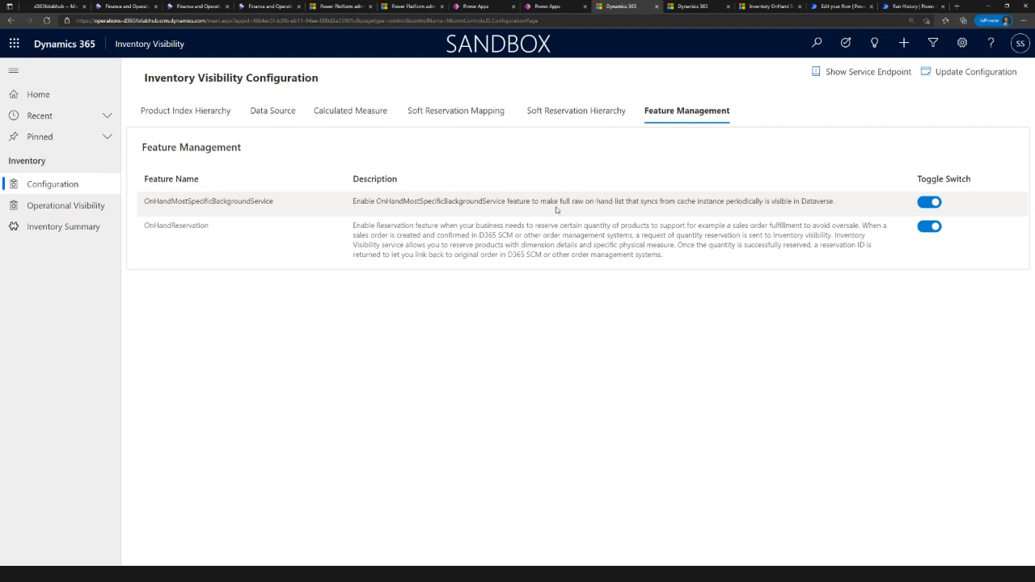
click(180, 113)
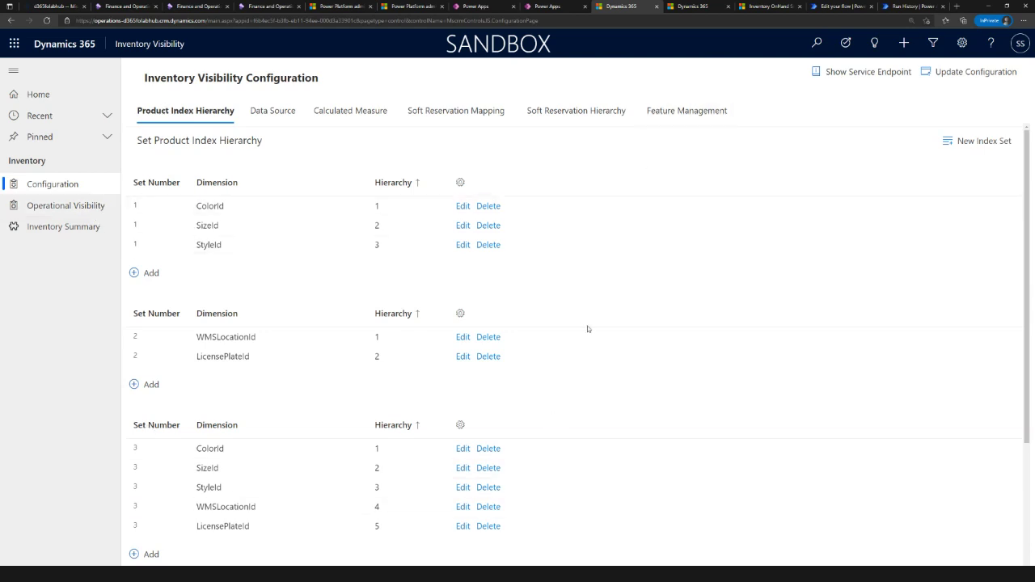
Show the on-hand query in Operational Visibility and review its results for products A0001 and A0002 in organization usmf
click(694, 10)
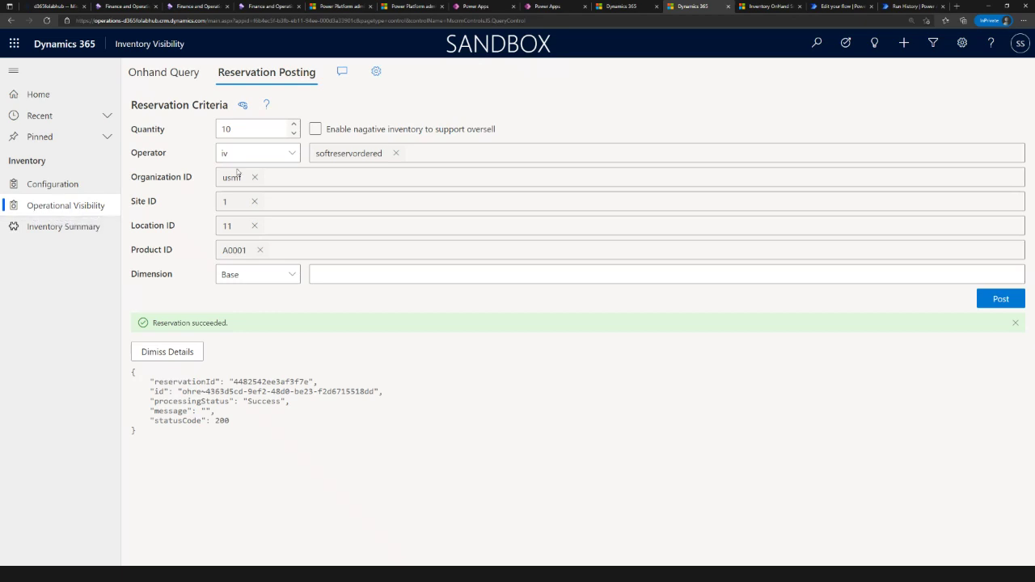
click(186, 78)
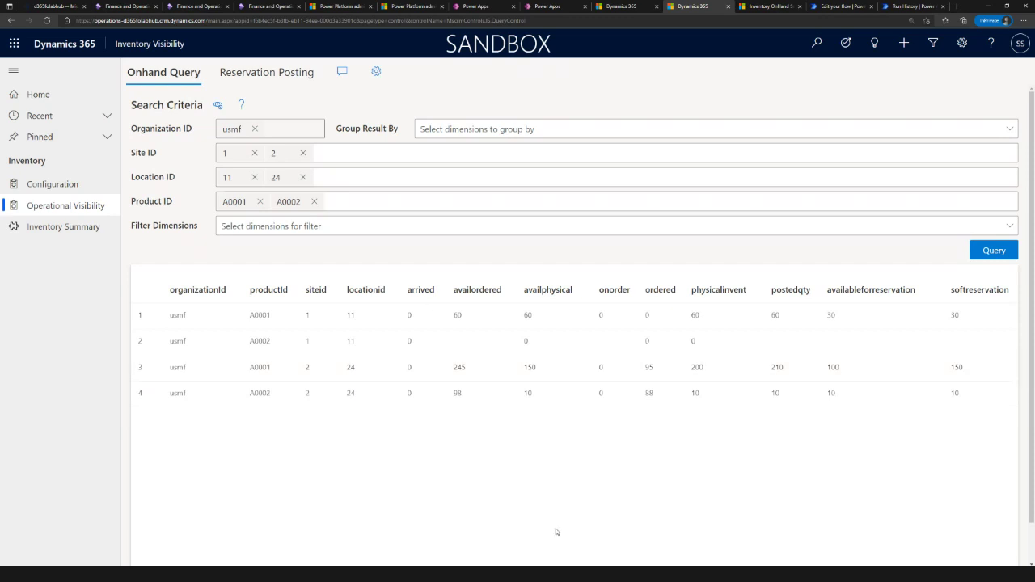
scroll(815, 517, down, 1)
mouse_move(406, 534)
mouse_down()
mouse_move(998, 532)
mouse_move(409, 535)
mouse_move(394, 521)
mouse_up()
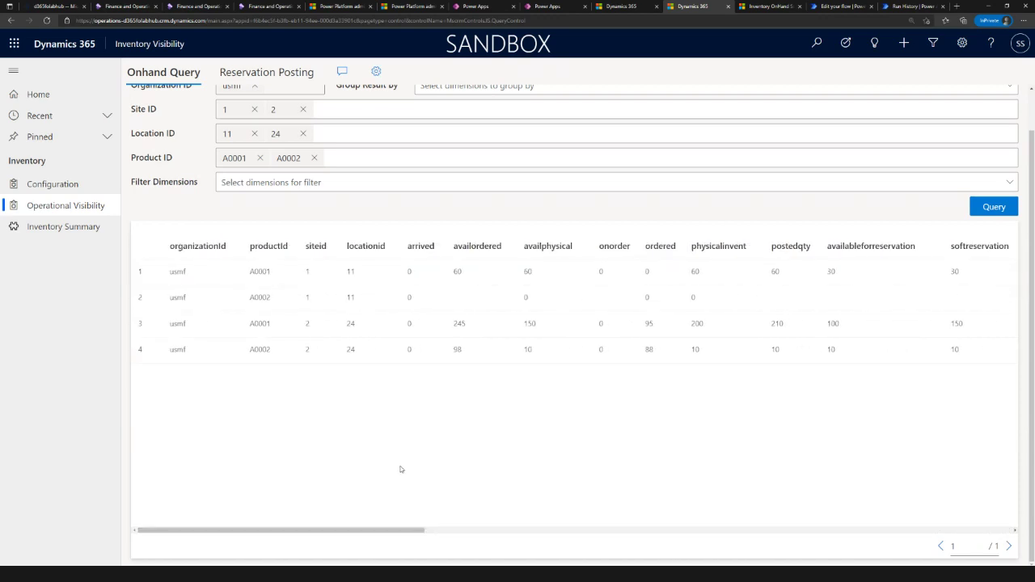
scroll(402, 469, up, 1)
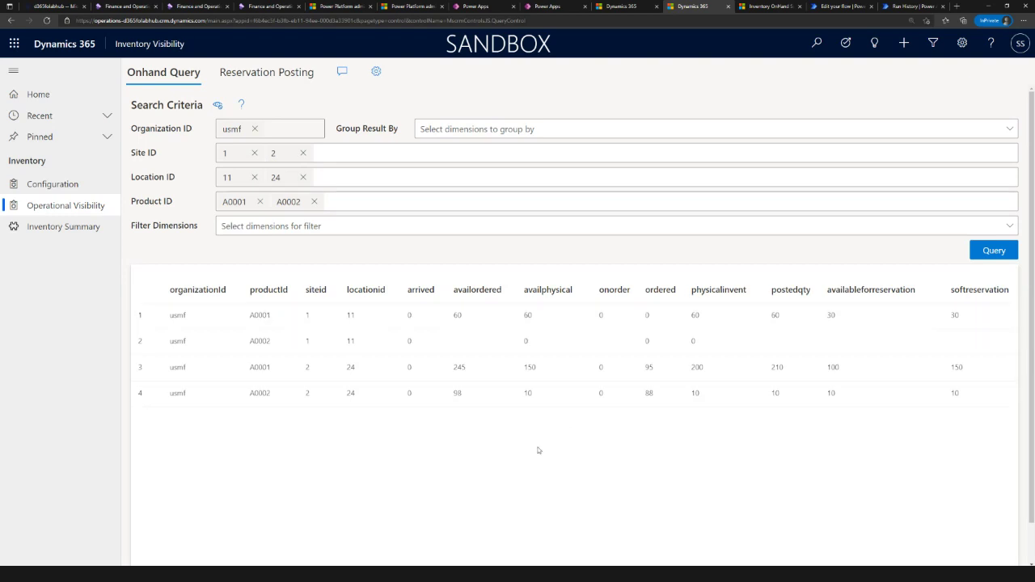
drag(1032, 495, 1031, 520)
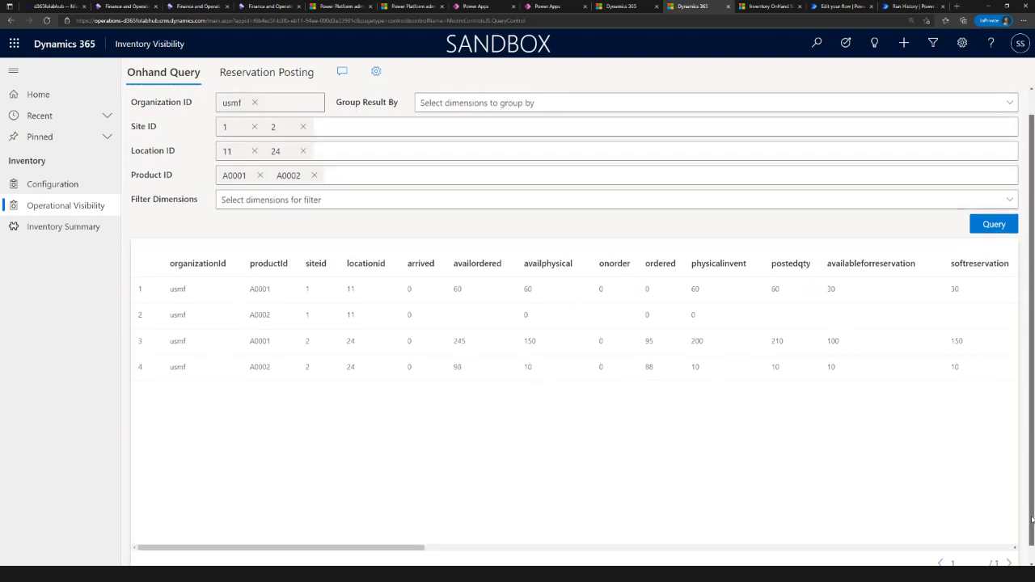
scroll(808, 363, up, 1)
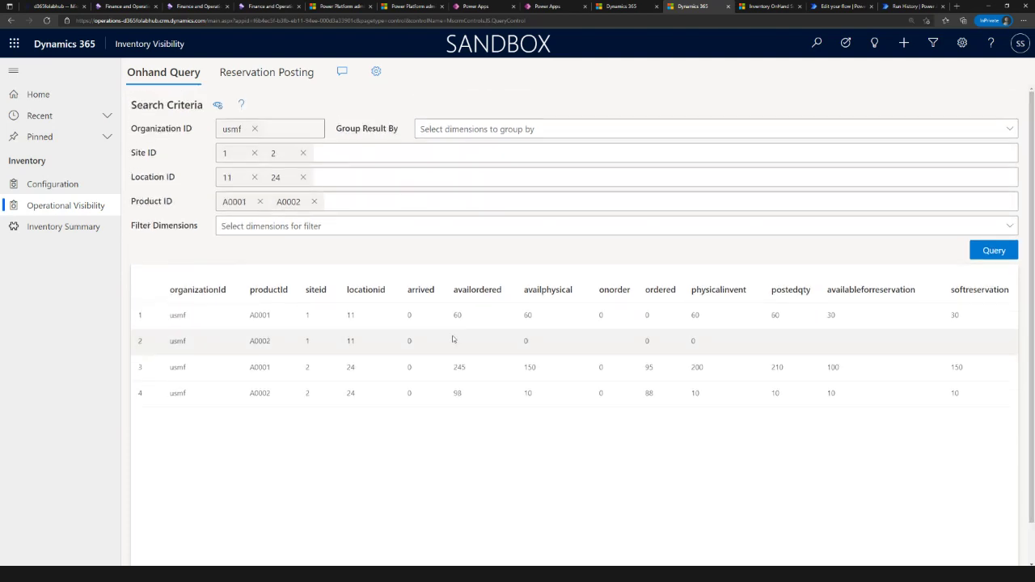
Group the on-hand query results by wmslocationid from set 2 and add wmslocationid as a filter dimension
click(485, 135)
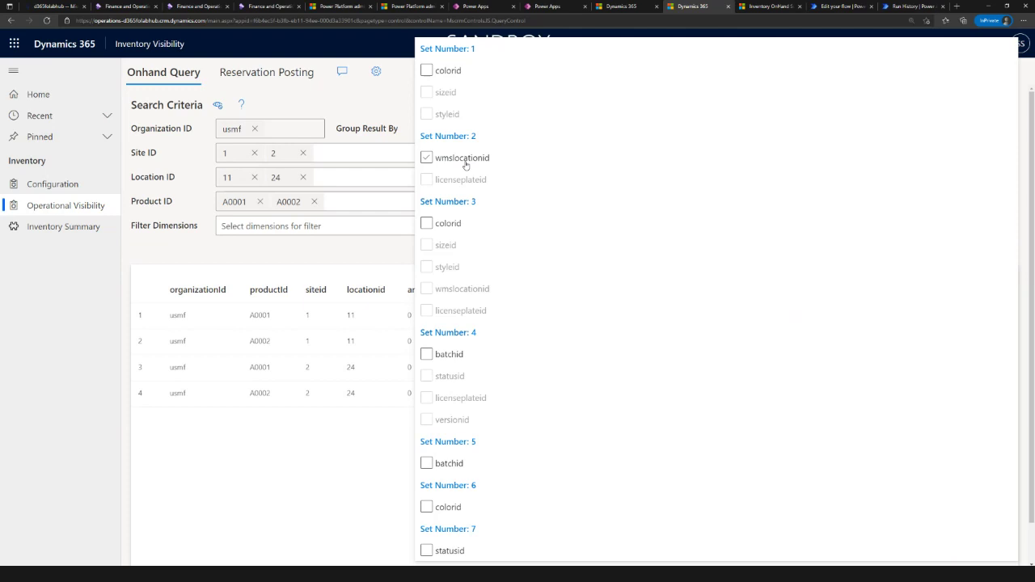
click(465, 161)
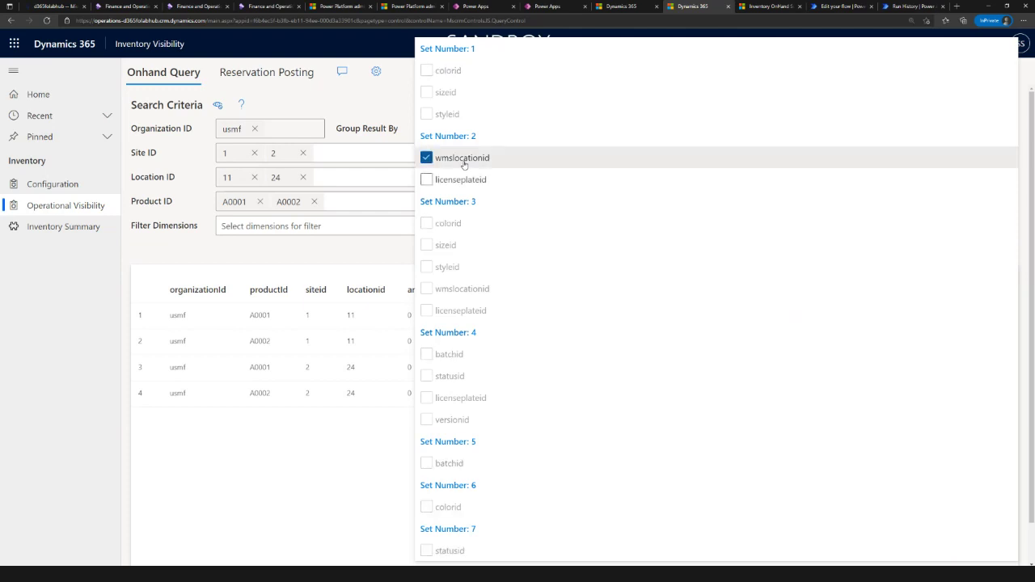
click(394, 253)
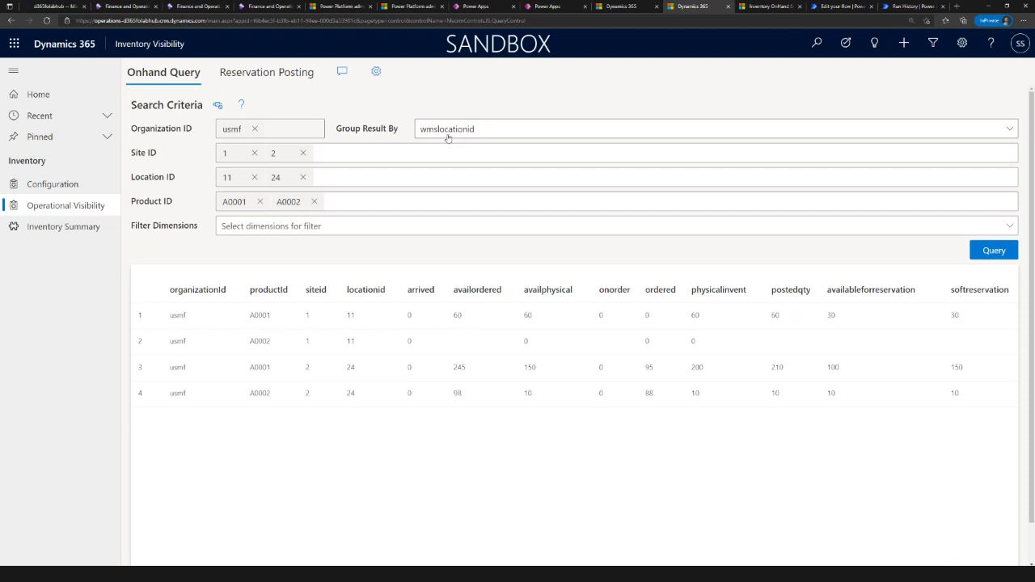
click(344, 232)
click(278, 249)
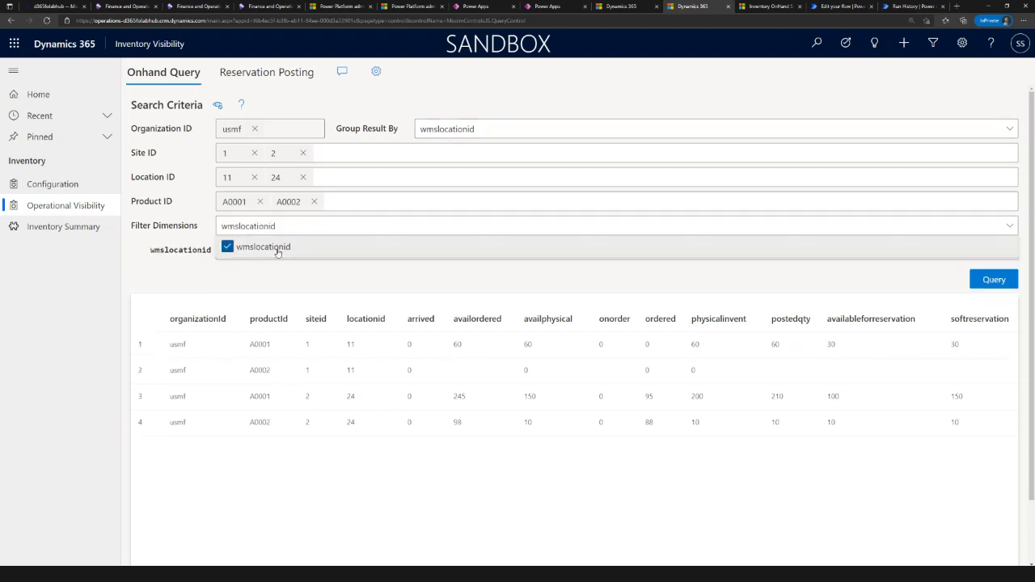
click(284, 265)
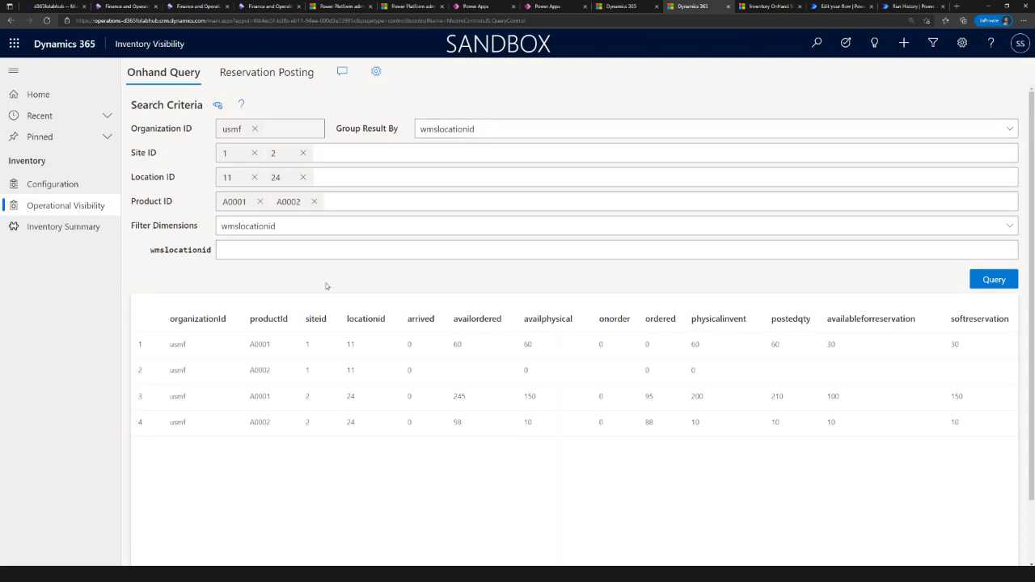
Show the reservation posting criteria and review the response details of the posted soft reservation
click(265, 74)
click(171, 77)
click(274, 72)
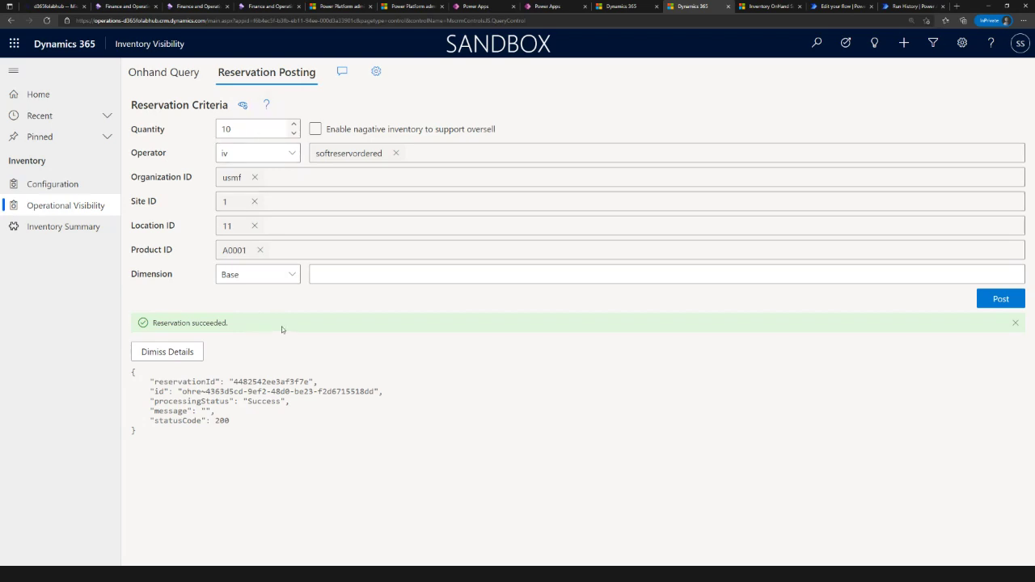
Show the Inventory Summary and look through its personal and system views without leaving the On Site 2 view
click(768, 12)
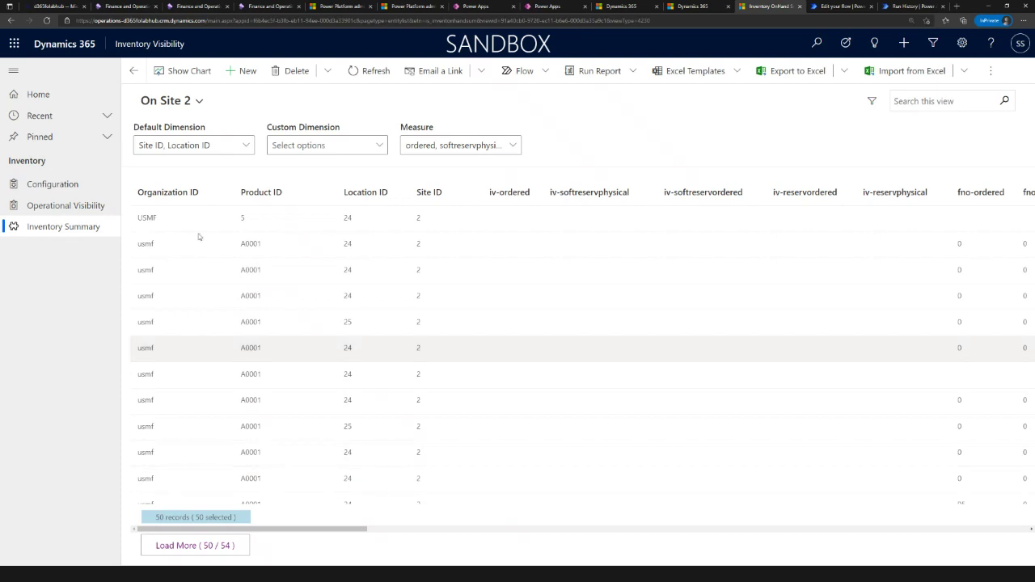
click(199, 101)
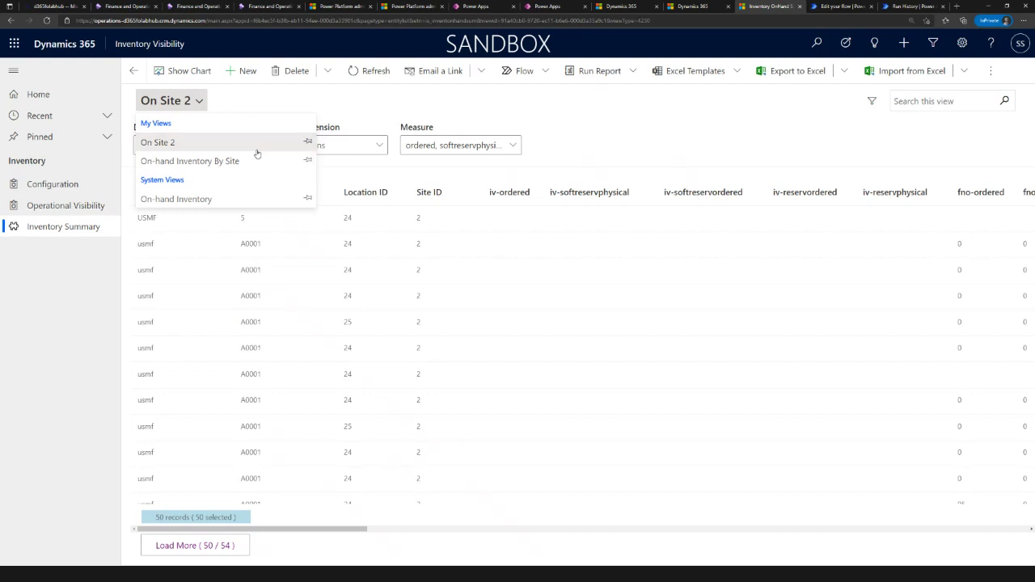
click(330, 164)
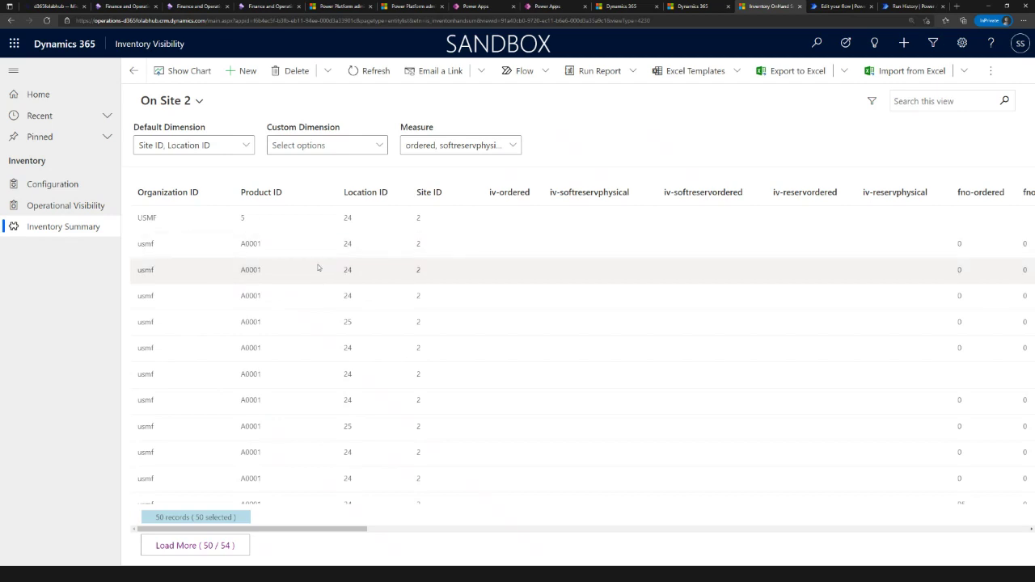
Review the default dimension and measure choices of the On Site 2 view, including the fno measures, and examine its quantity columns
click(246, 148)
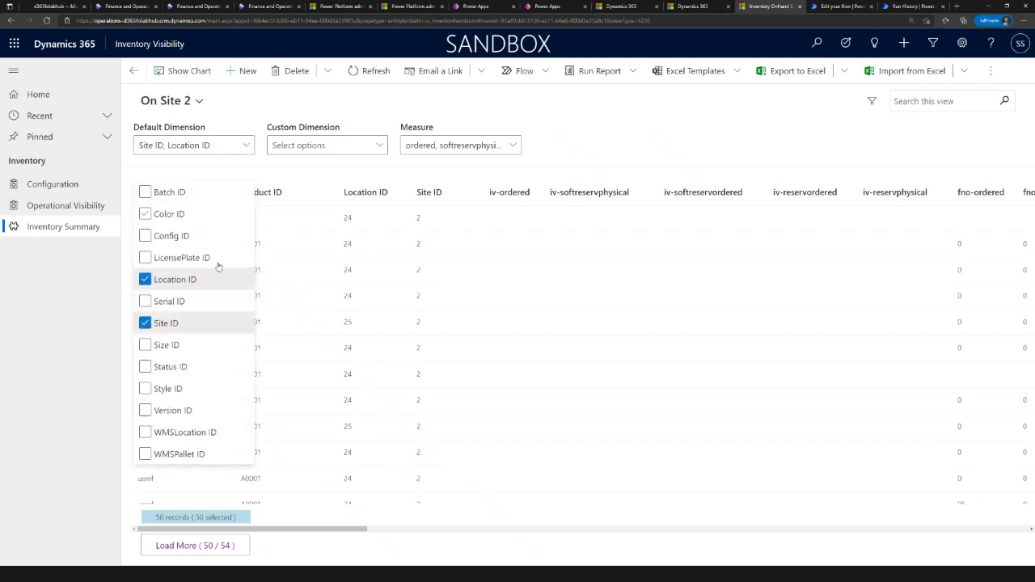
click(265, 151)
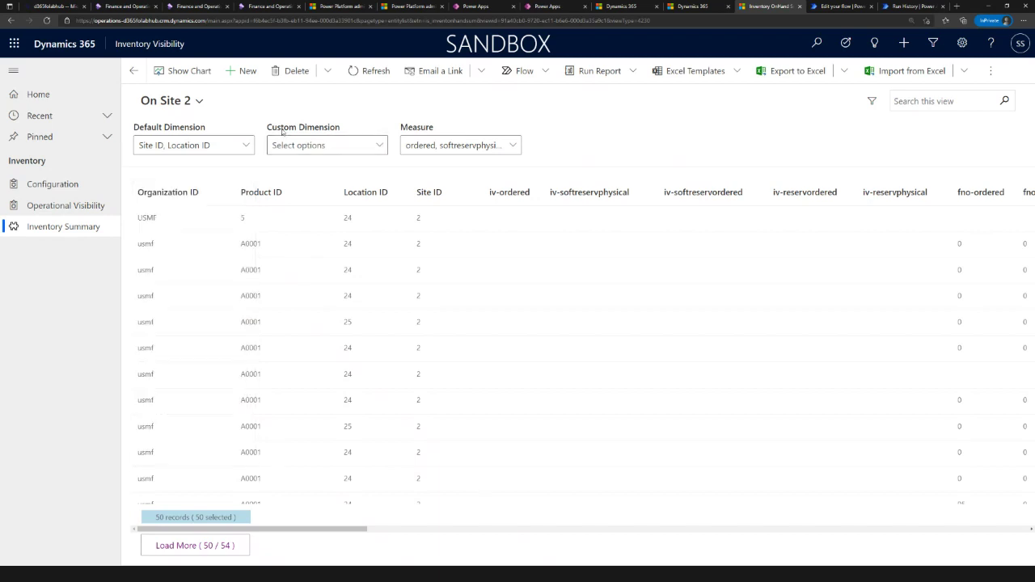
click(513, 147)
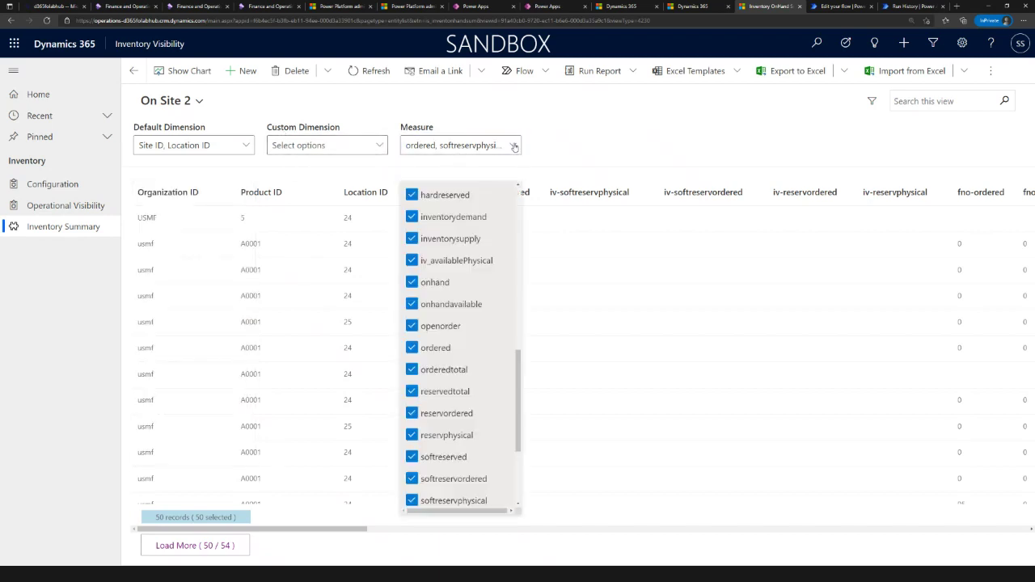
scroll(490, 300, up, 1)
scroll(491, 304, up, 6)
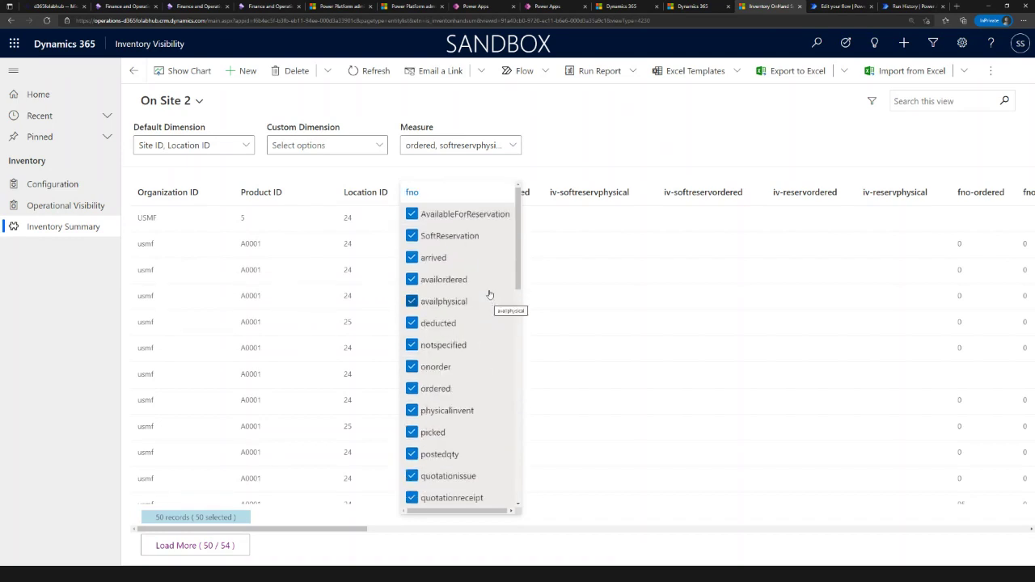
click(614, 251)
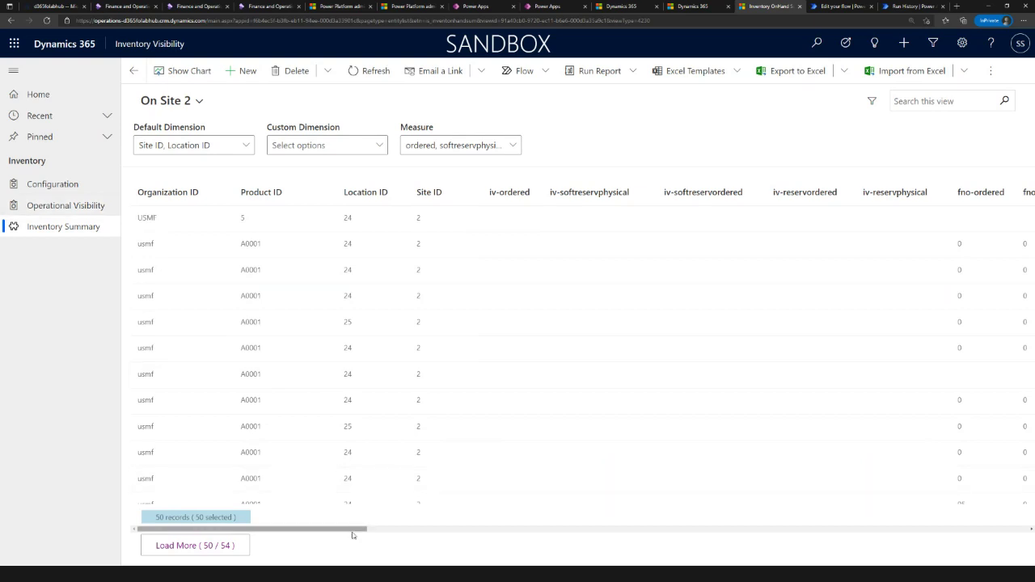
drag(358, 531, 357, 457)
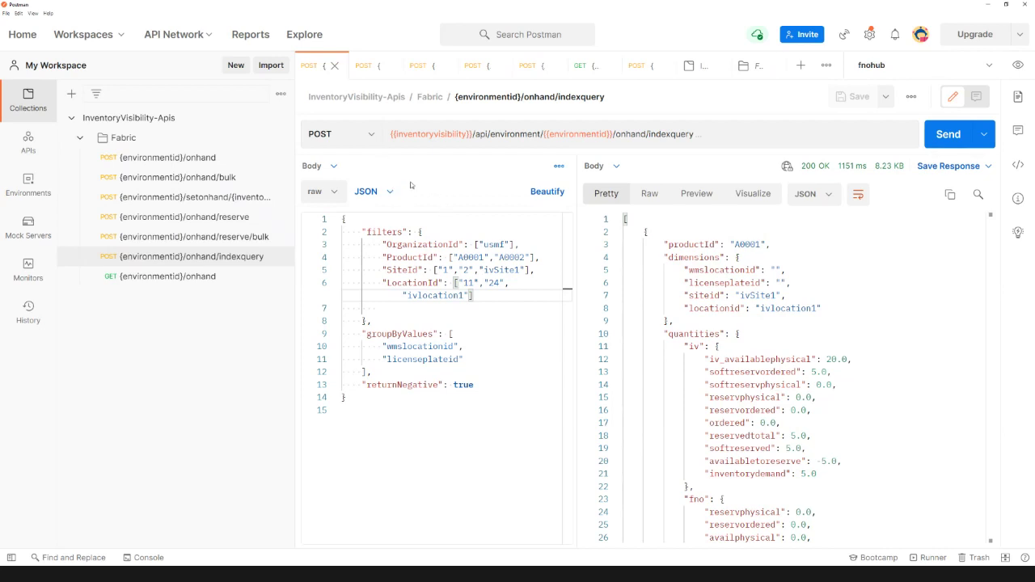
Inspect the URL variables of the indexquery request and look through the available body formats, leaving it on raw
mouse_move(422, 135)
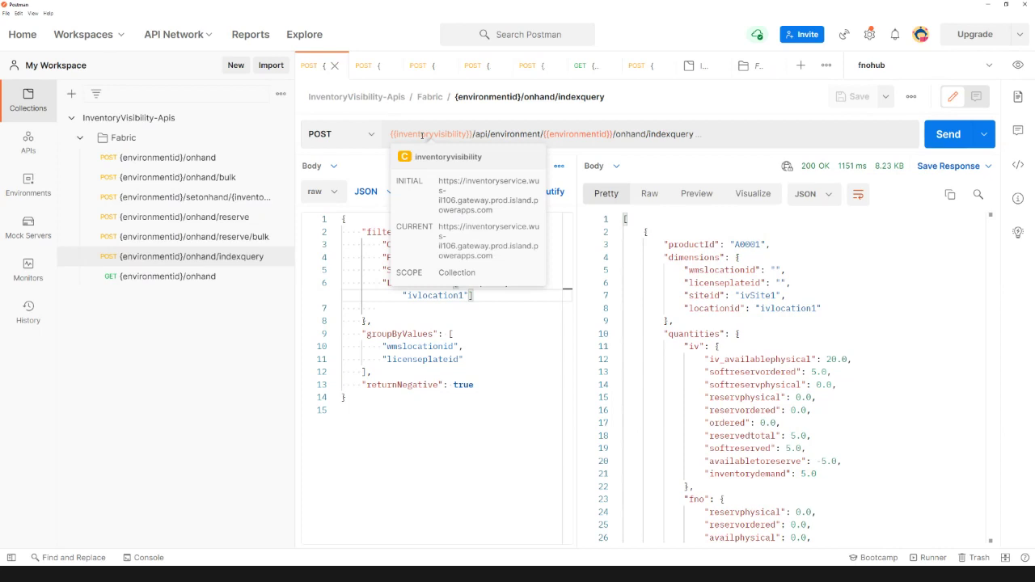
mouse_move(576, 134)
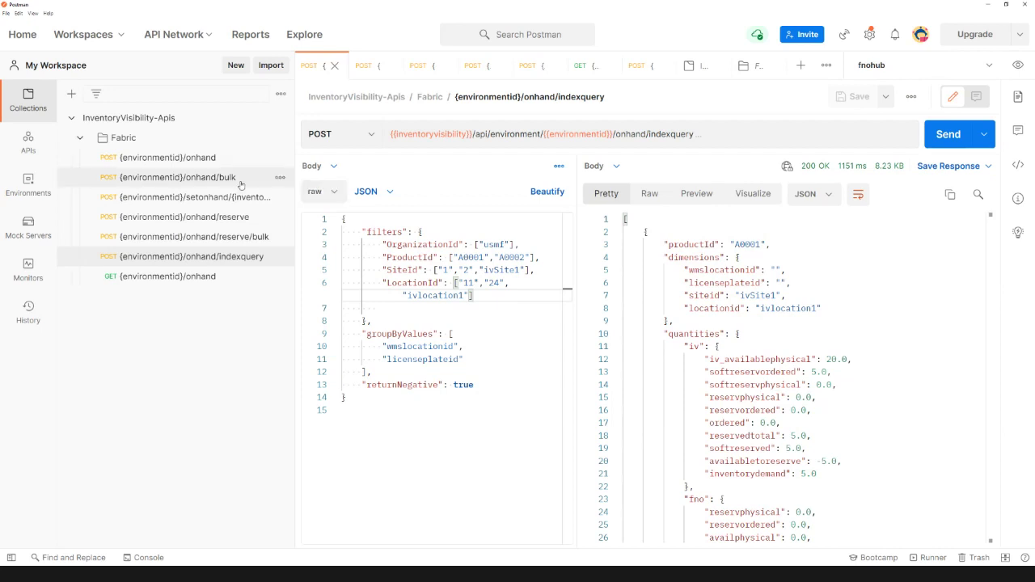
click(334, 193)
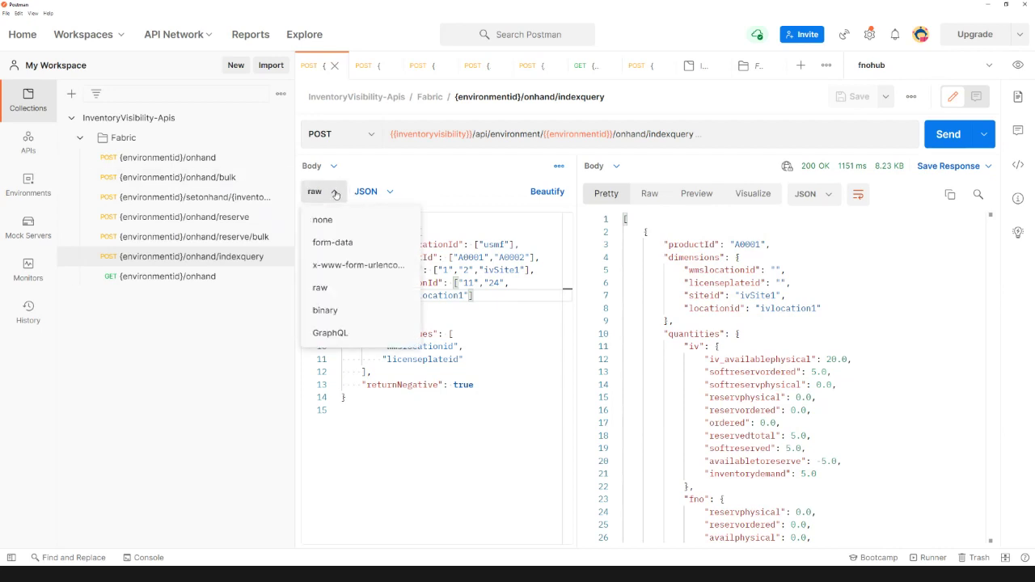
click(386, 161)
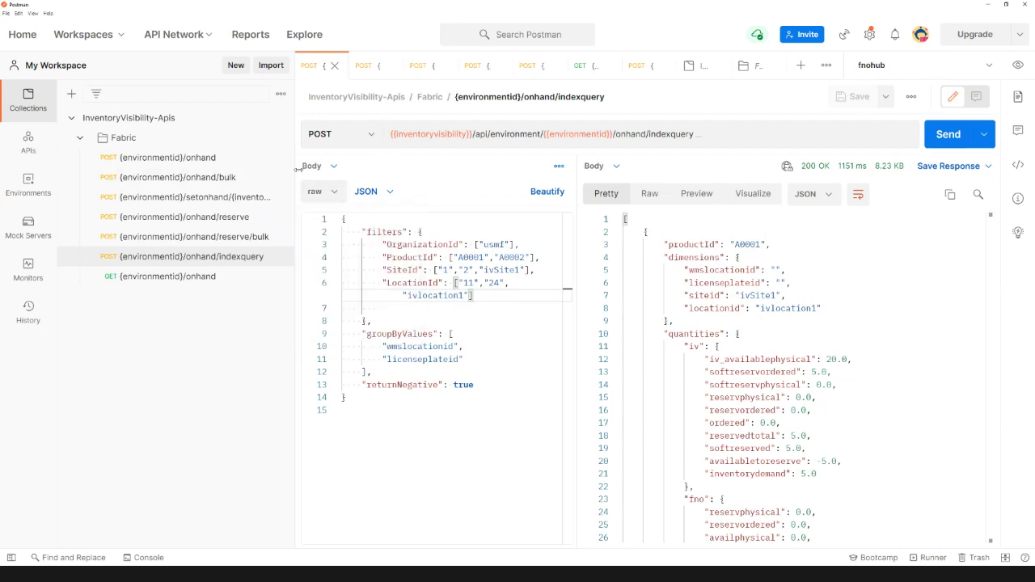
Open the POST {environmentid}/onhand request in the Fabric folder and show its authorization settings
click(227, 161)
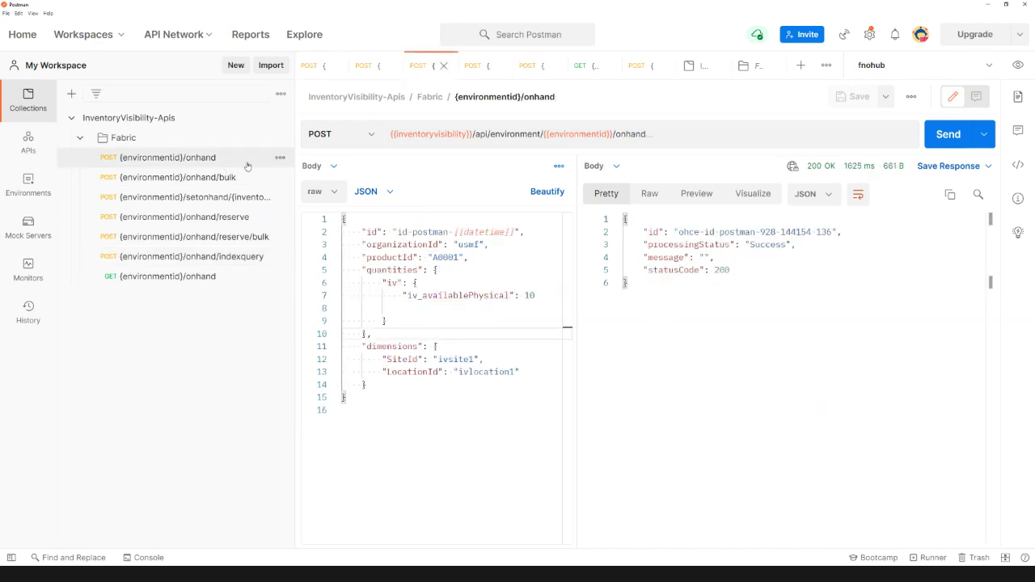
click(328, 167)
click(339, 219)
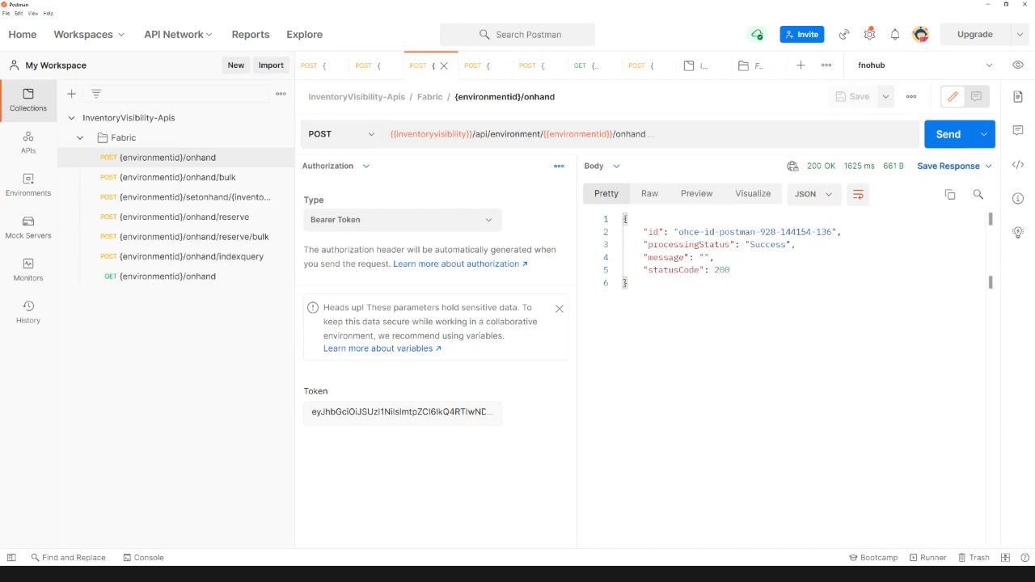
Switch to the Operational Visibility page in Dynamics 365, open its settings and refresh the bearer token
key(alt+Tab)
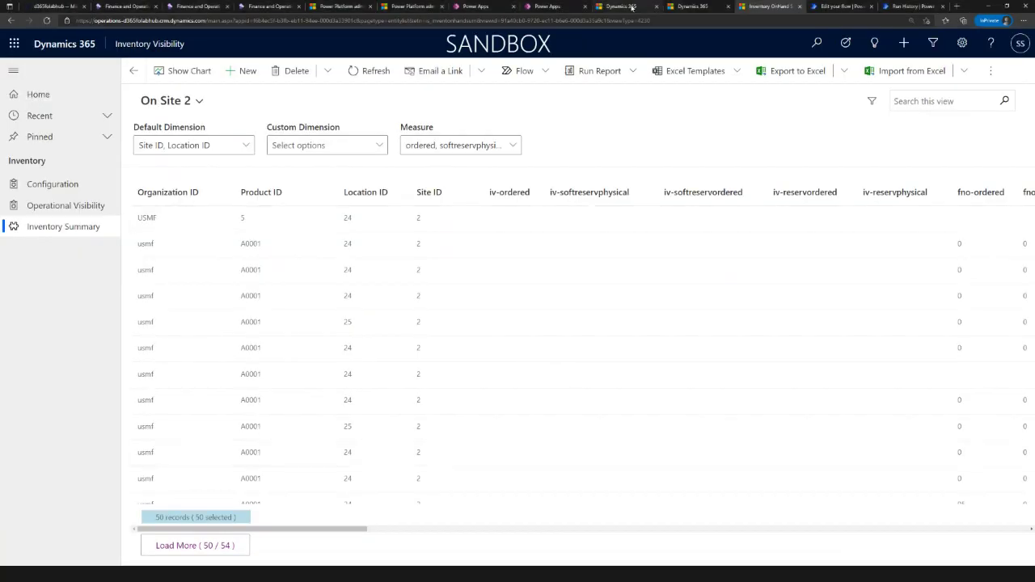
click(599, 5)
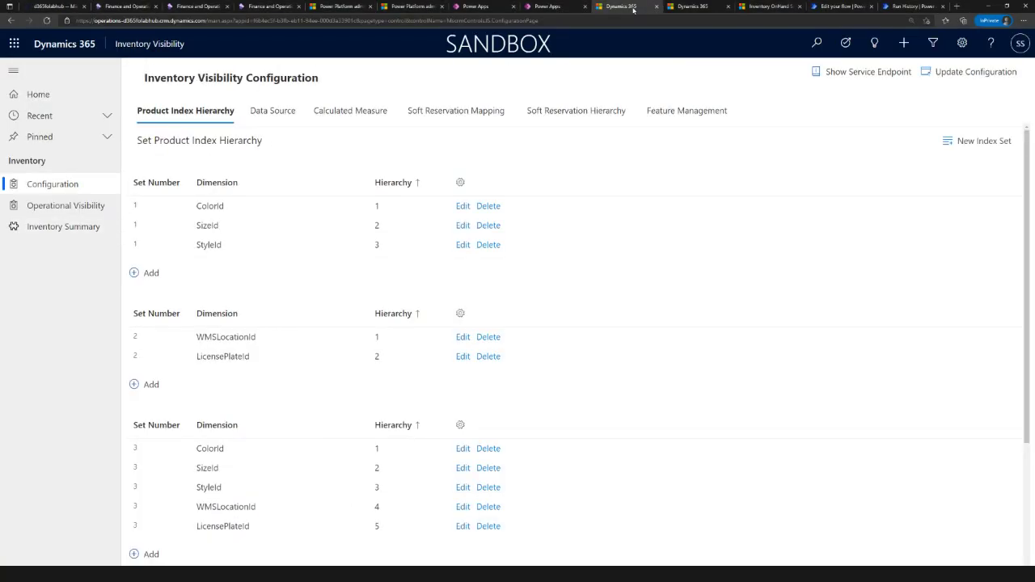
click(694, 7)
click(376, 72)
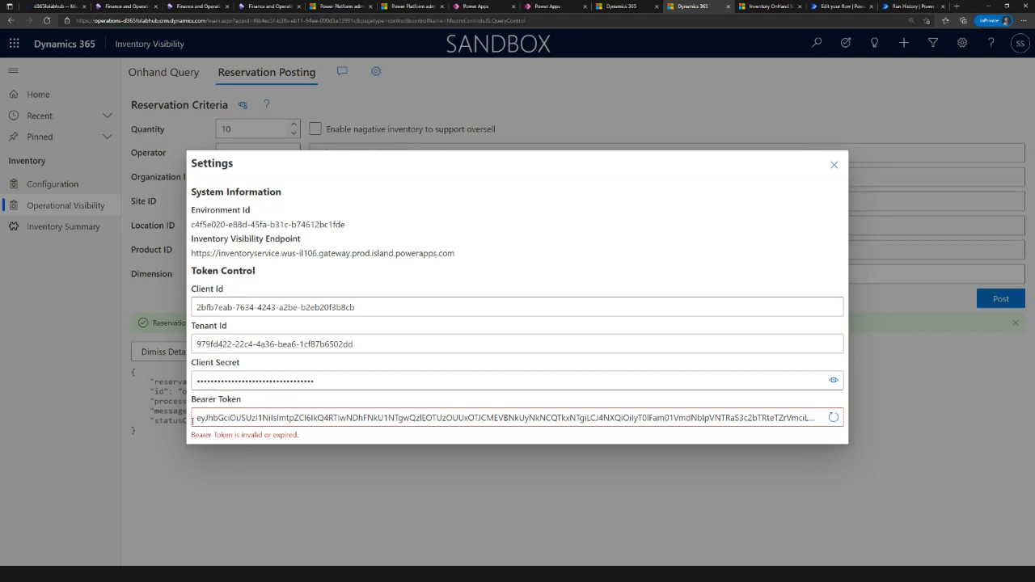
click(832, 417)
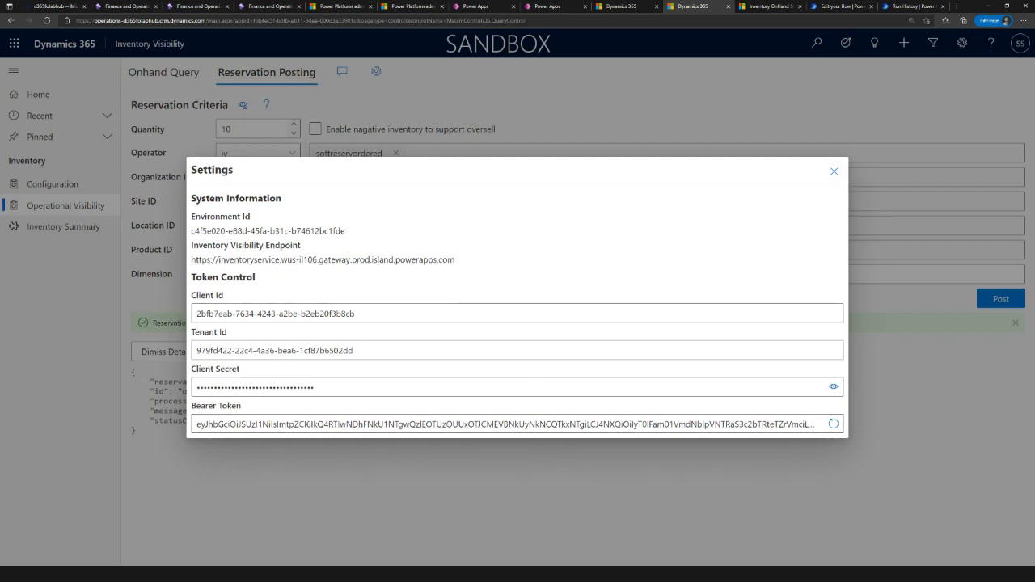
Return to Postman and review the JSON body of the POST {environmentid}/onhand request, including its iv quantities
key(alt+Tab)
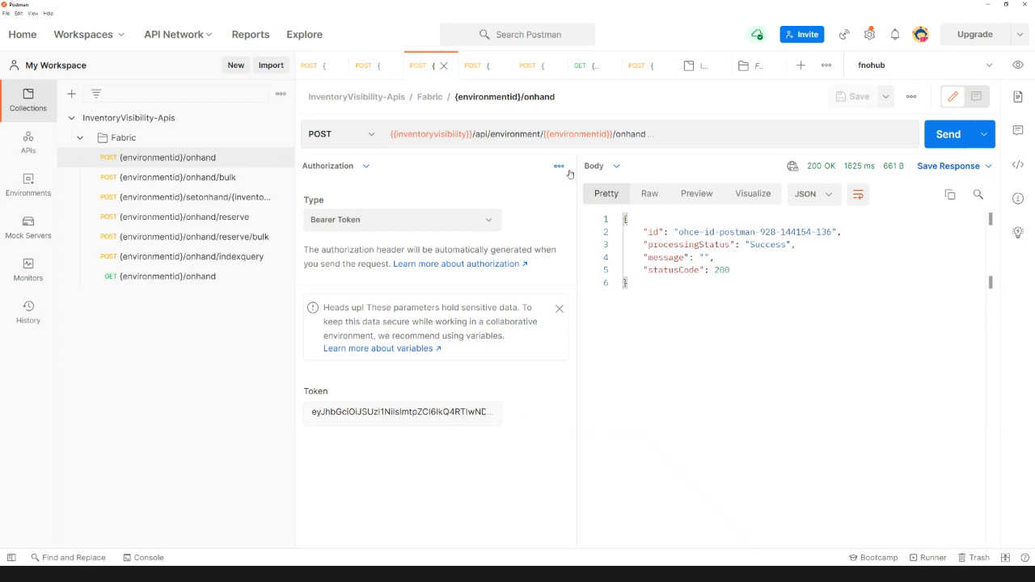
click(366, 167)
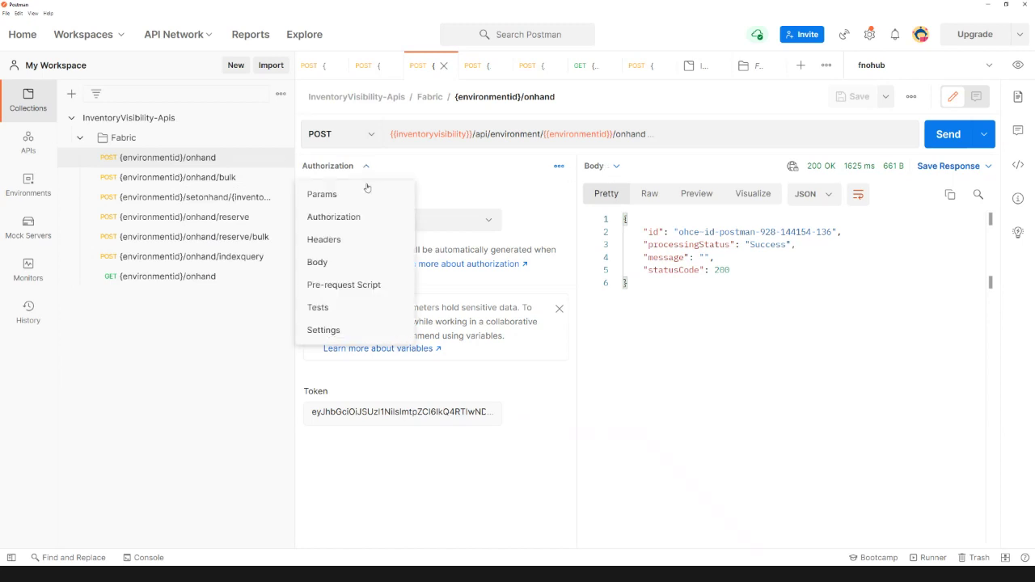
click(335, 261)
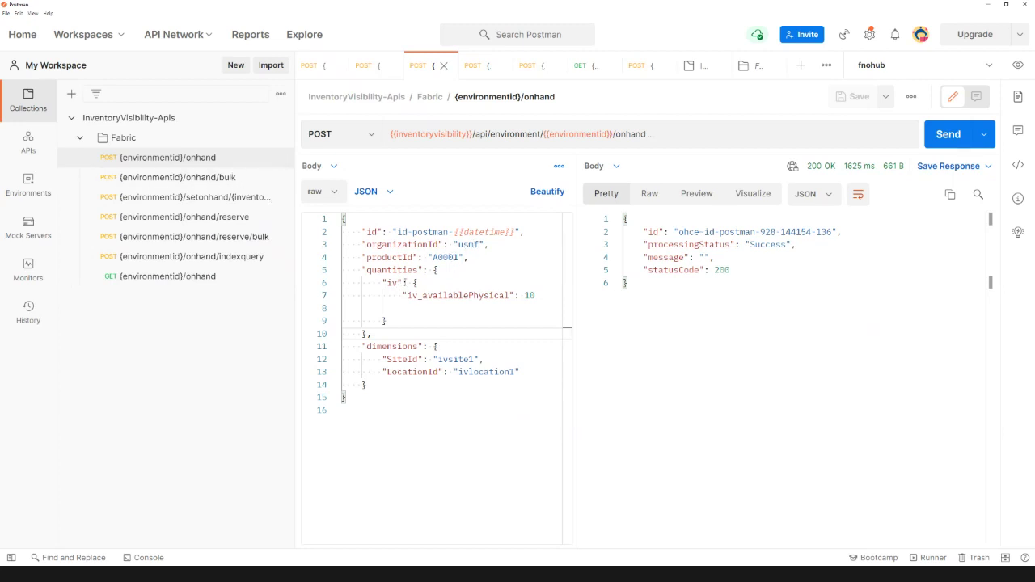
click(391, 284)
Open the indexquery request and examine its response quantities per data source, then open the {environmentid}/onhand/reserve request
click(194, 257)
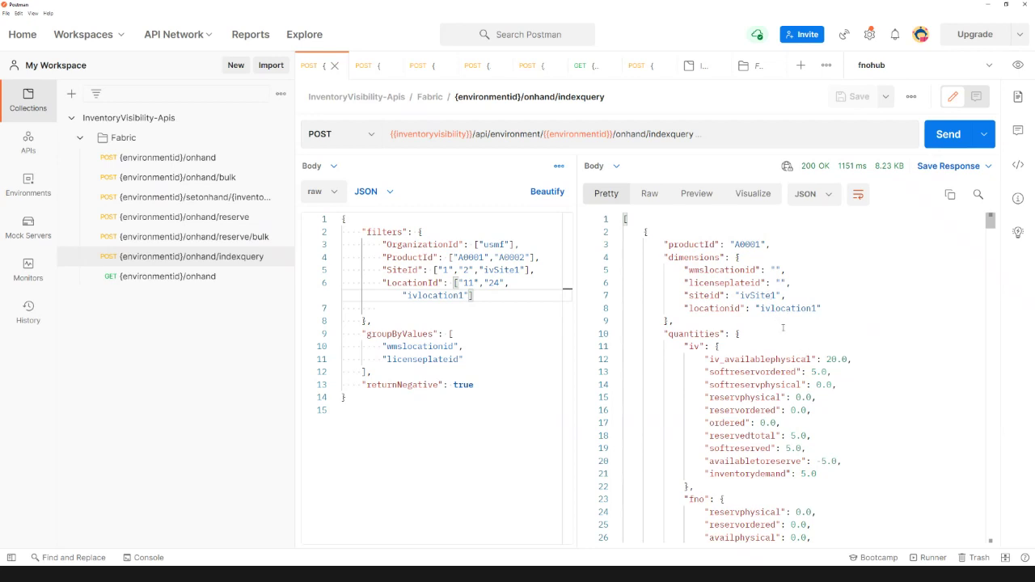
scroll(780, 335, down, 2)
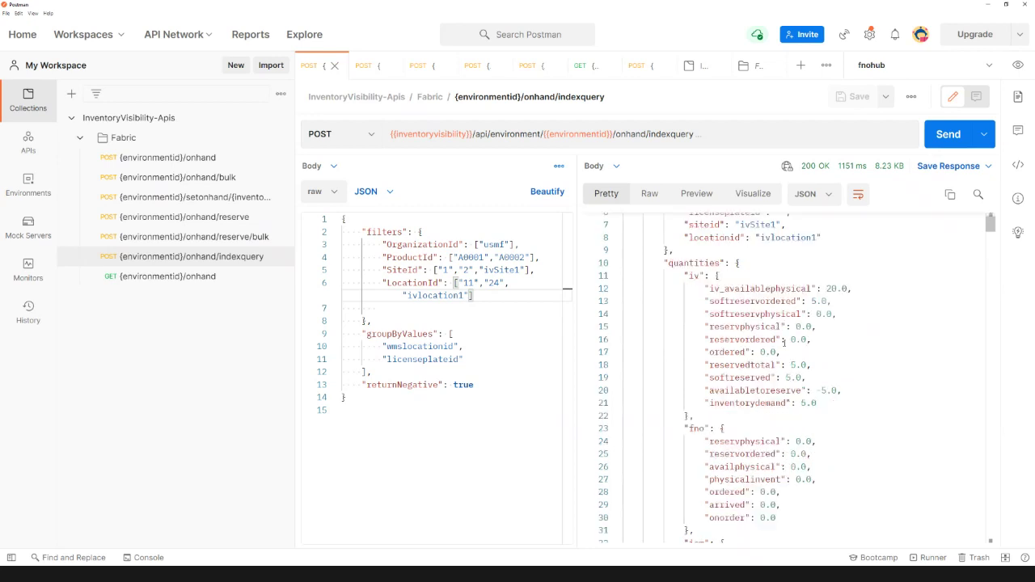
scroll(793, 388, down, 2)
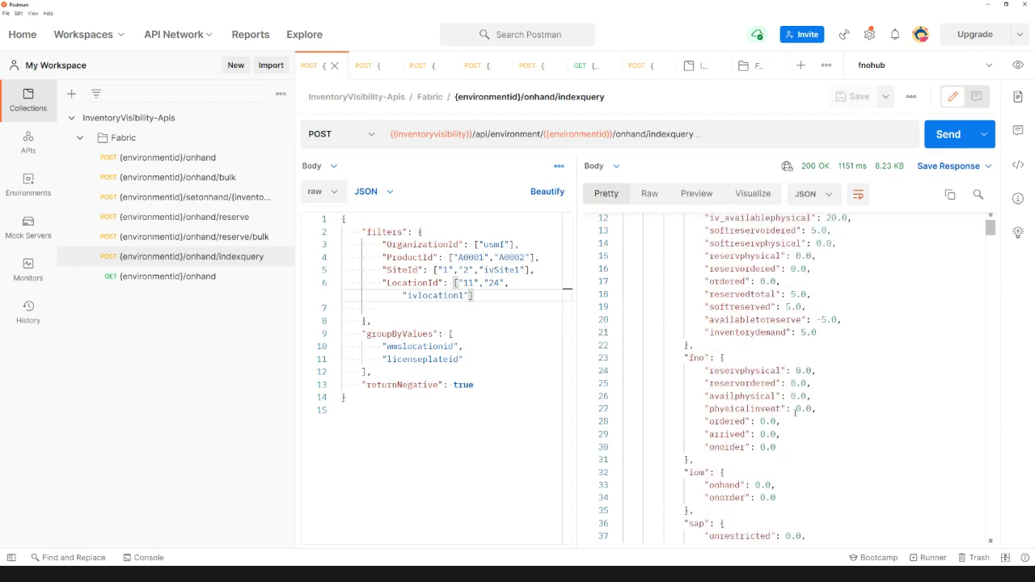
scroll(797, 412, down, 10)
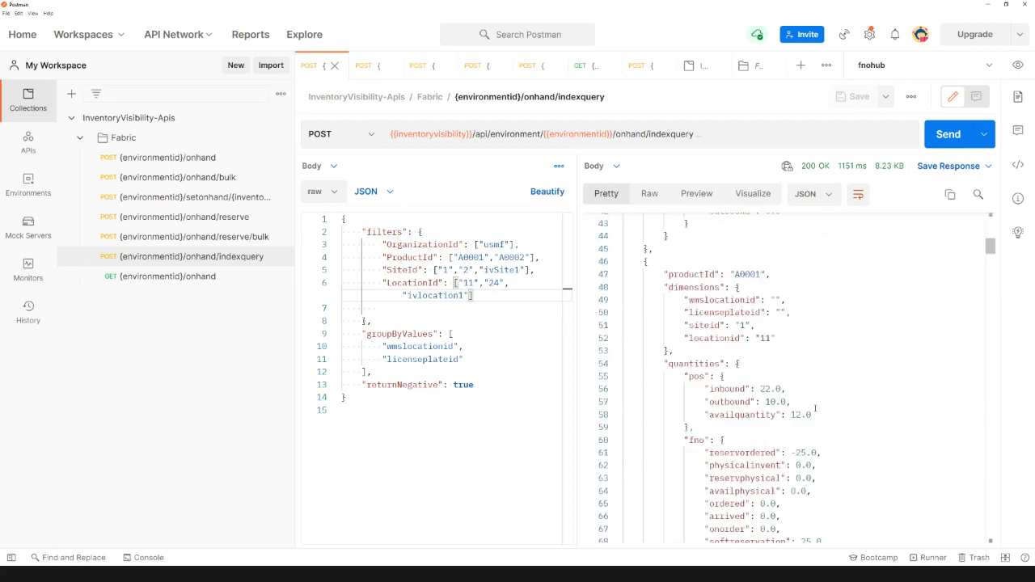
scroll(795, 407, down, 3)
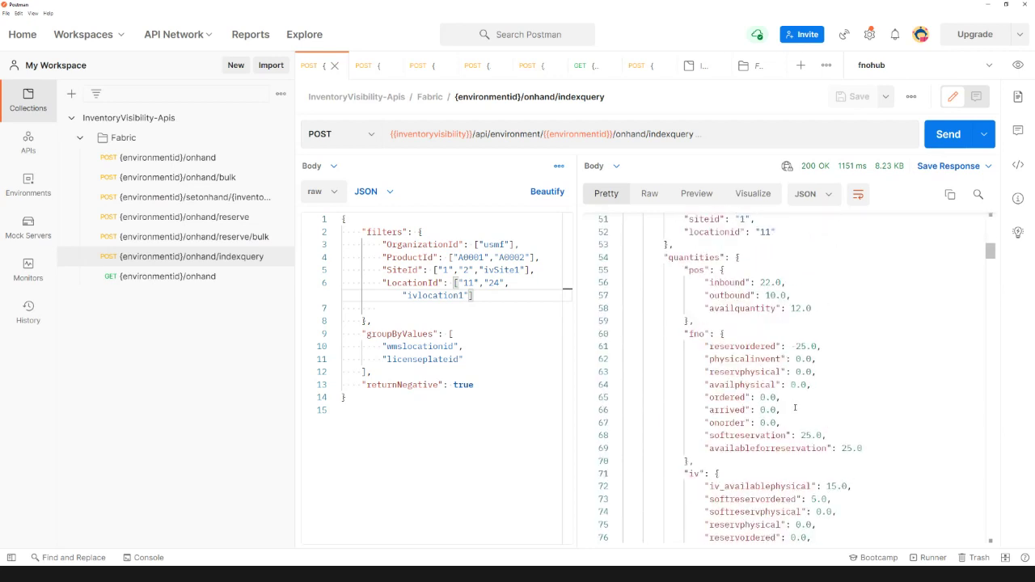
scroll(828, 404, down, 2)
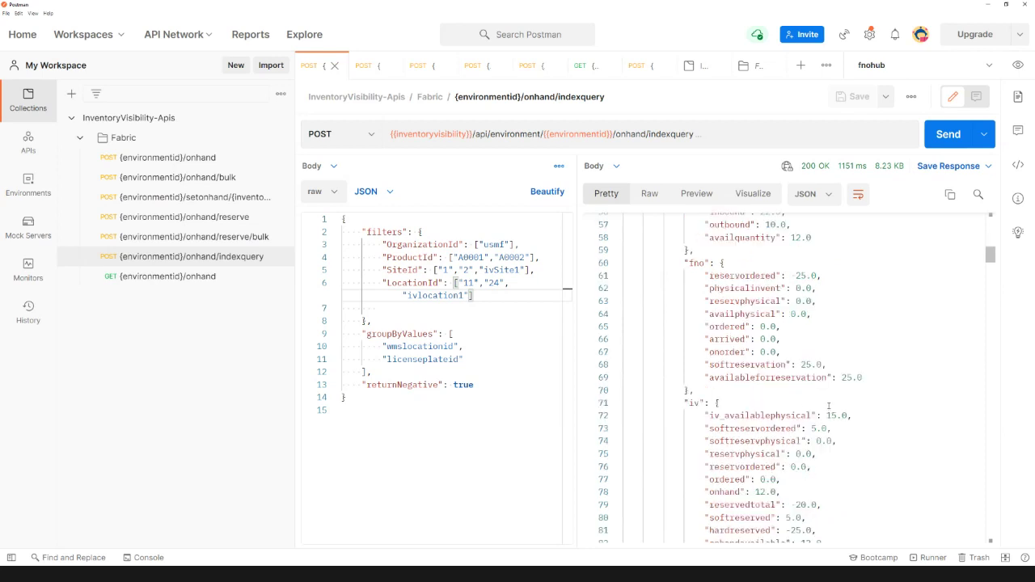
scroll(828, 406, down, 3)
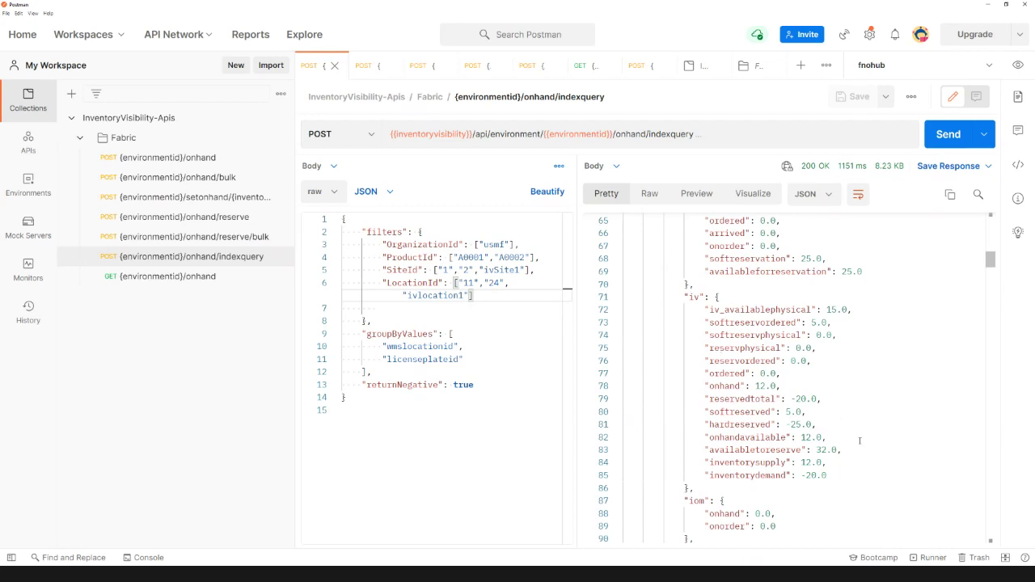
scroll(859, 441, down, 3)
scroll(859, 441, down, 3)
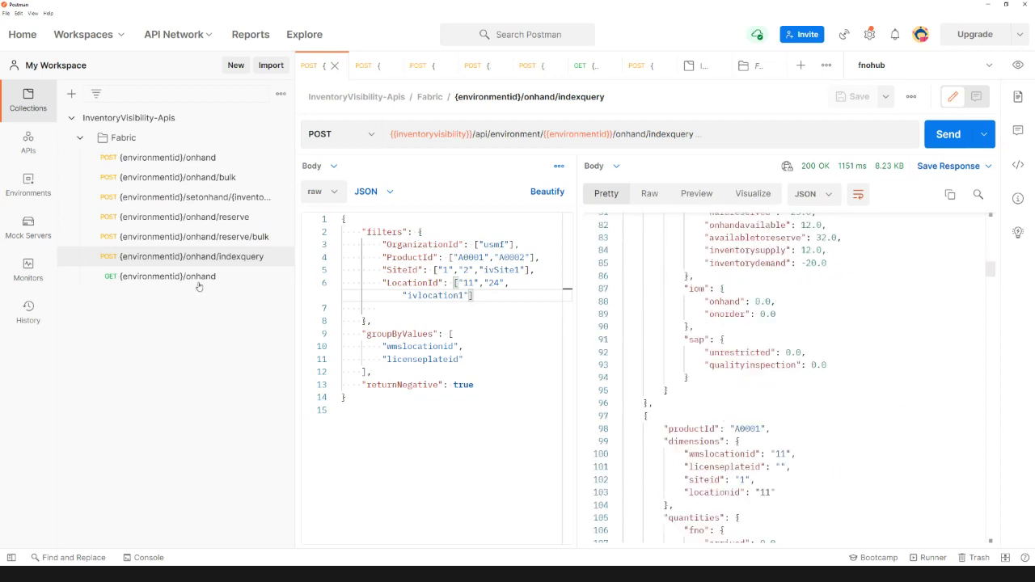
click(228, 218)
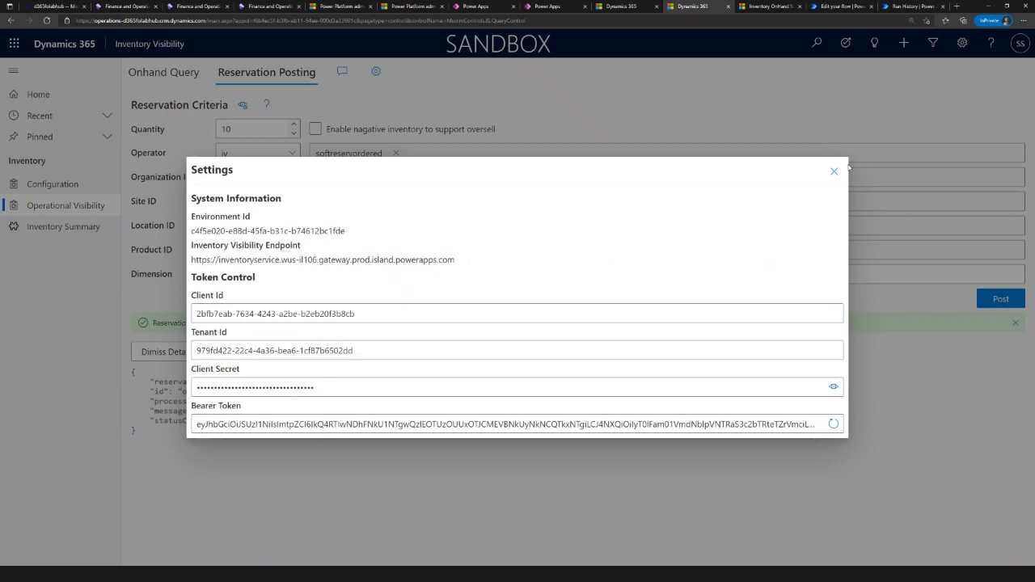
Close the token settings in Dynamics 365, then switch to Power Automate and show the InventoryVisibility_ViewOnhand flow run
click(833, 170)
click(841, 7)
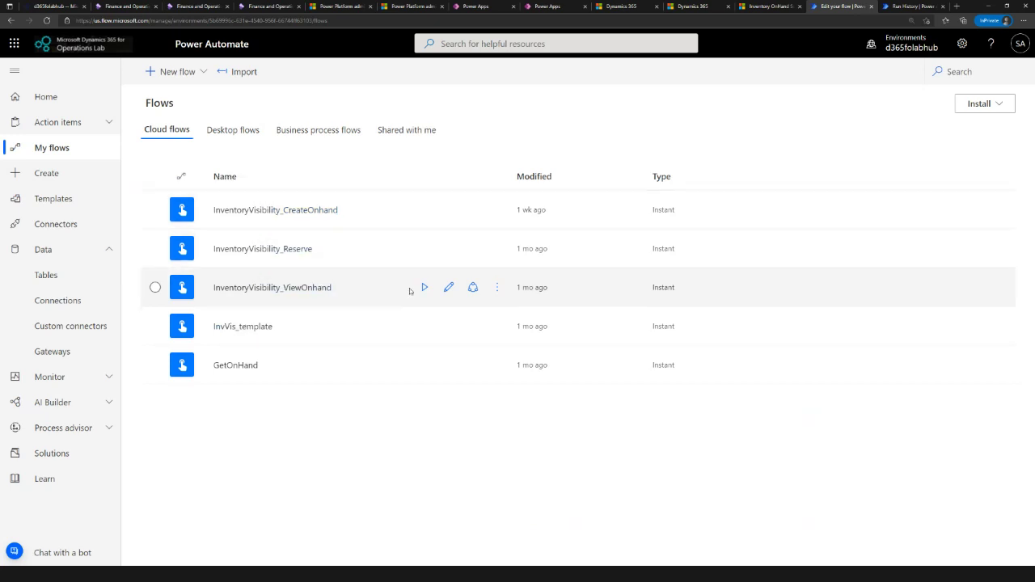
click(909, 8)
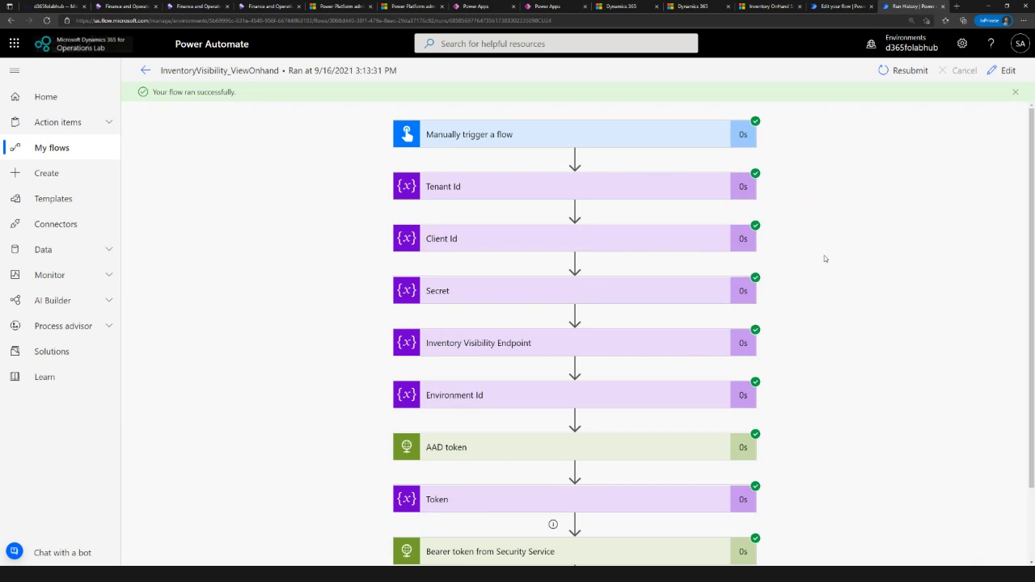
Review the inputs and outputs of the flow run's manual trigger and collapse it again
click(628, 140)
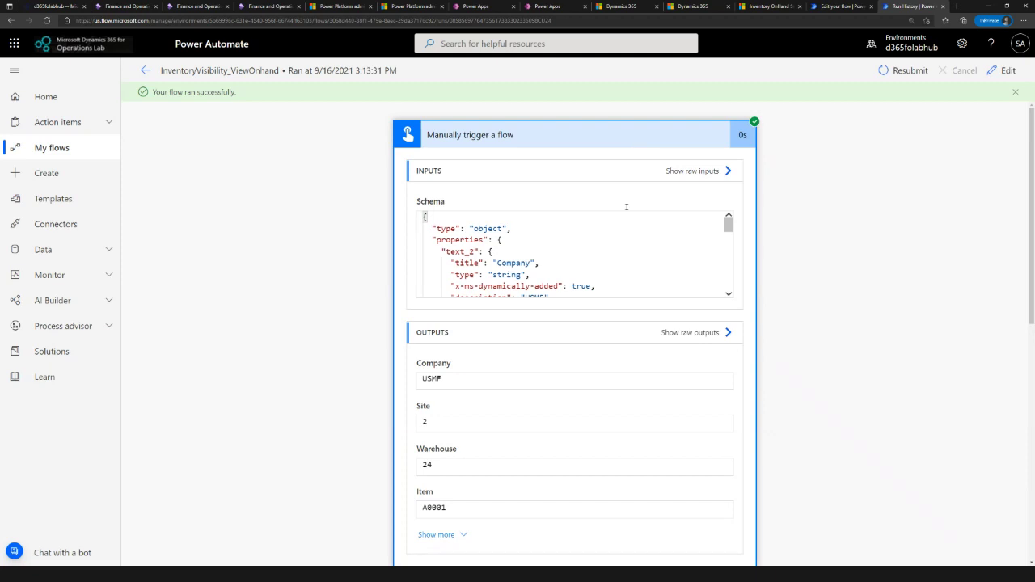
scroll(616, 238, down, 2)
scroll(616, 240, up, 2)
click(619, 139)
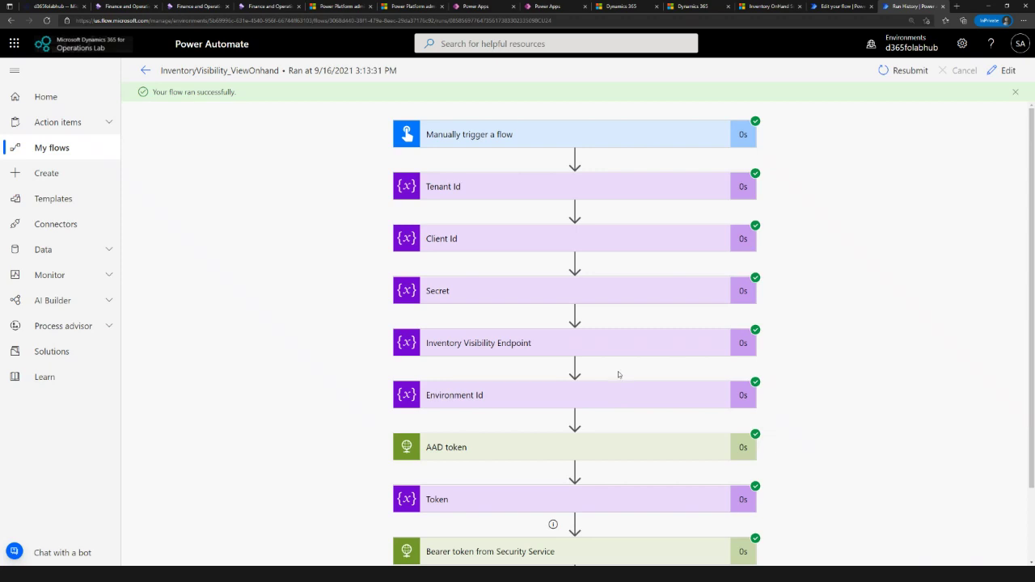
Expand the Post Onhand query action and examine its request URI, filter body, headers and response body
scroll(618, 377, down, 1)
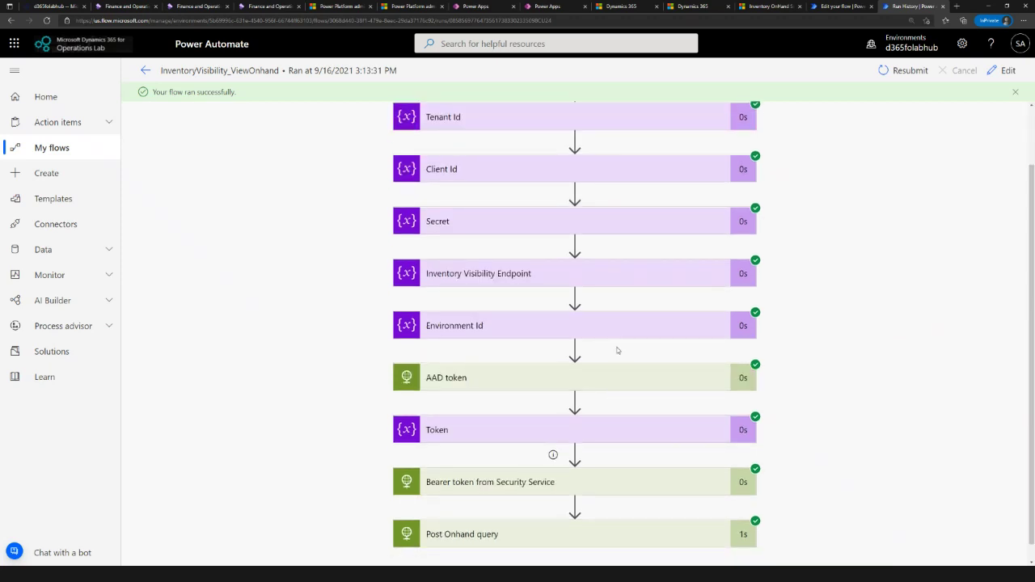
scroll(493, 349, down, 1)
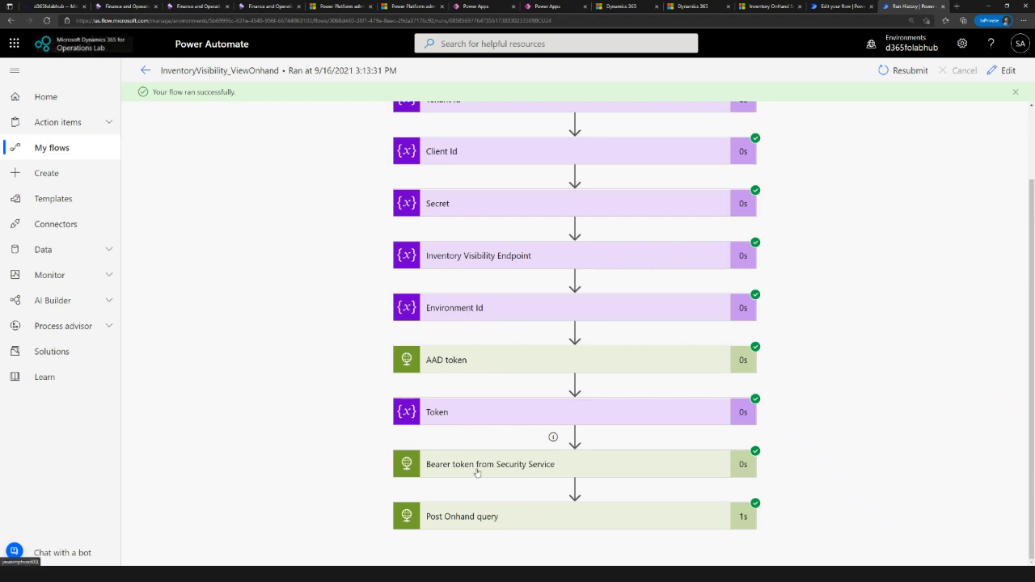
click(511, 518)
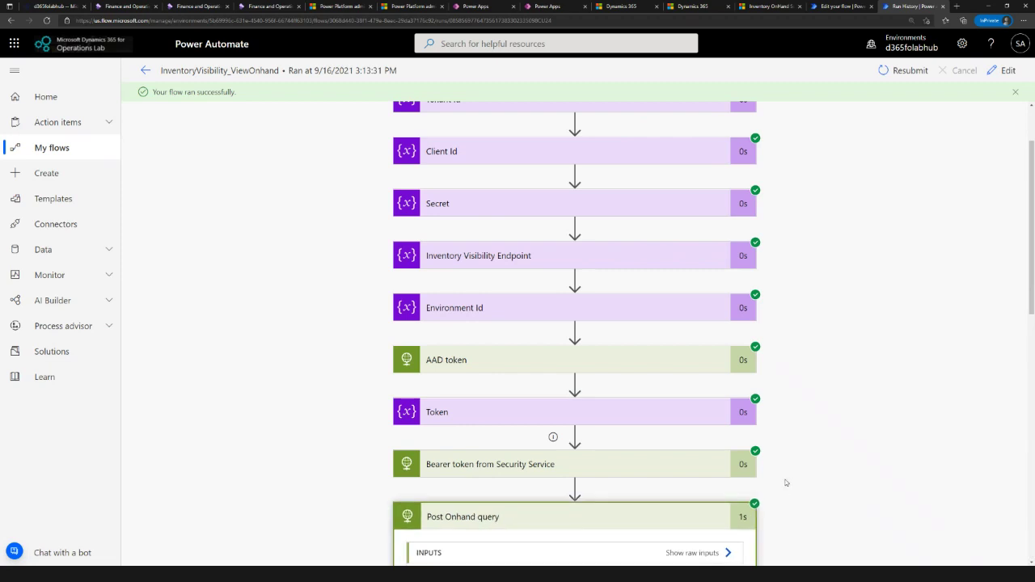
scroll(782, 483, down, 3)
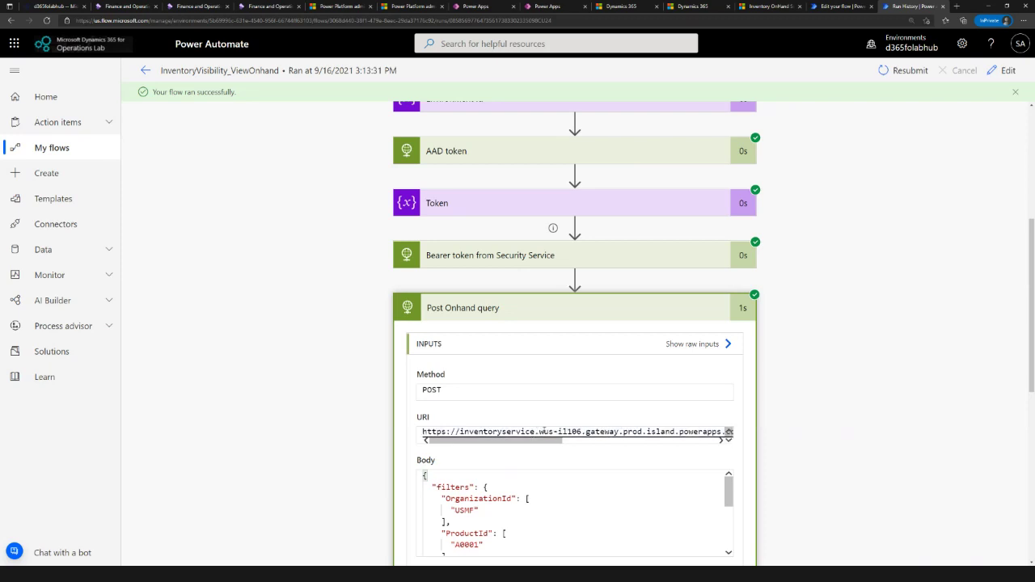
scroll(750, 437, down, 3)
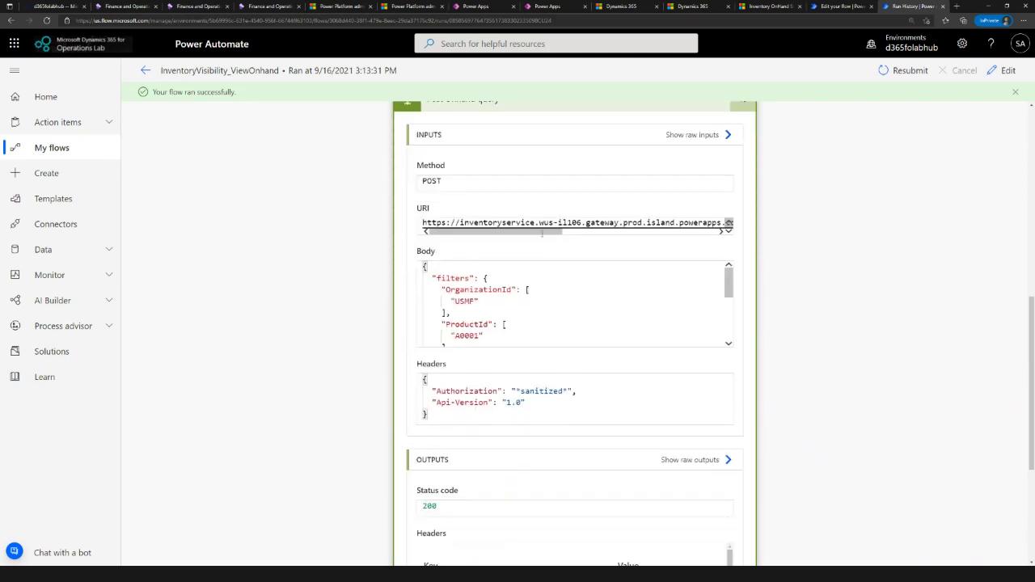
drag(519, 233, 691, 238)
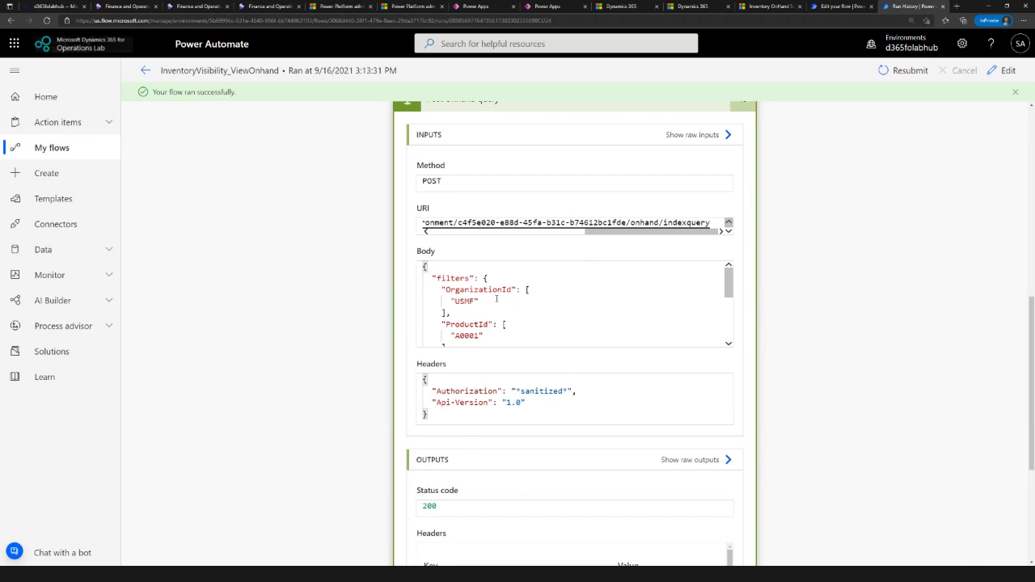
scroll(496, 298, down, 2)
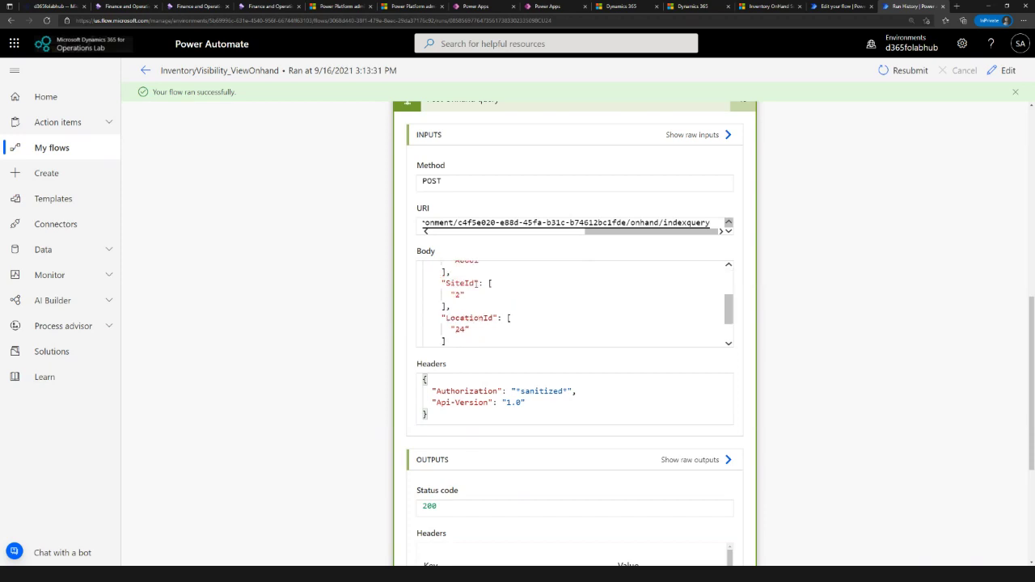
scroll(480, 316, down, 1)
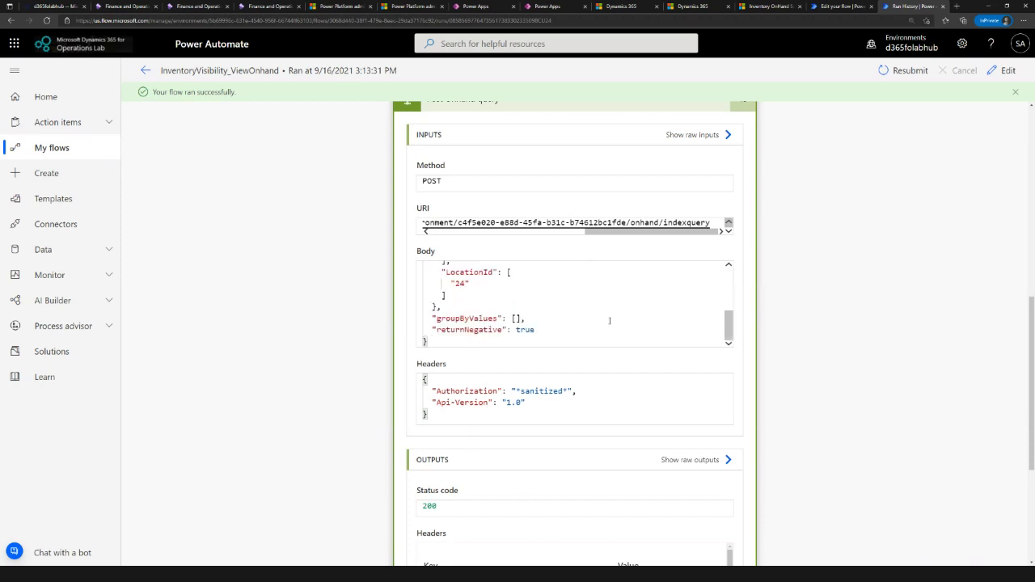
scroll(609, 321, down, 5)
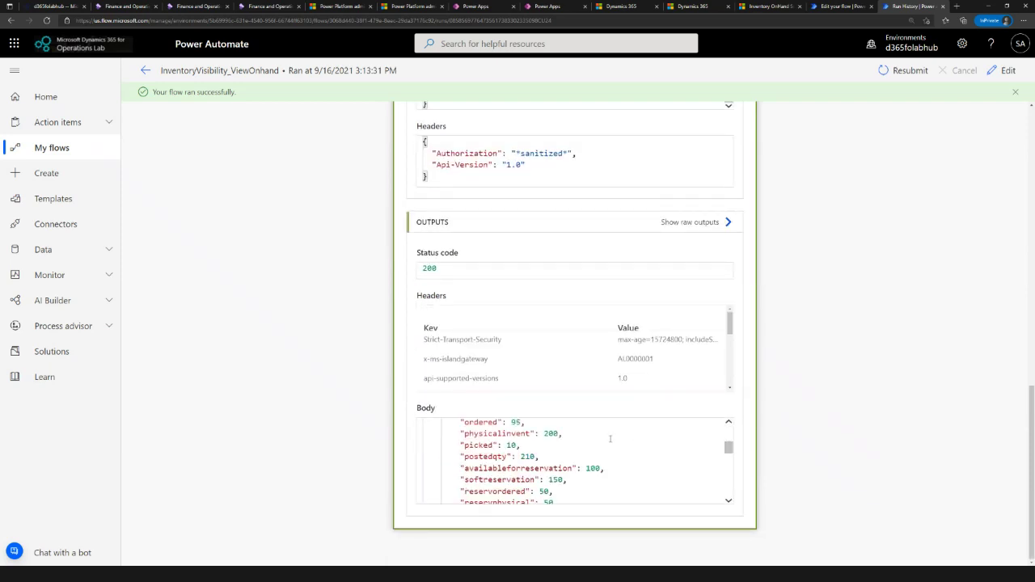
Examine the Post Onhand query's response body from the product ID and dimensions through the quantities to the pos data source
scroll(609, 439, up, 4)
scroll(816, 490, down, 1)
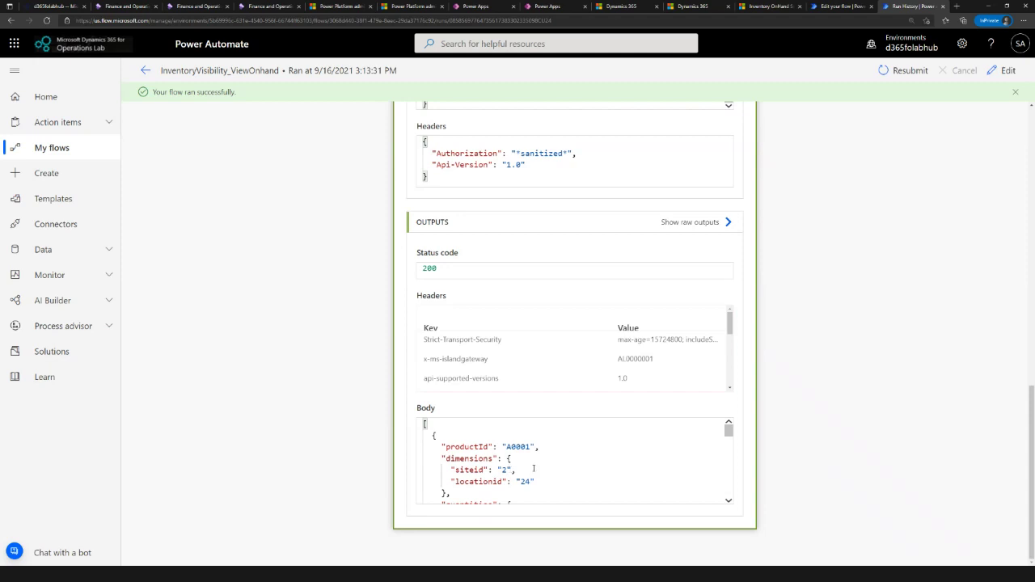
scroll(534, 468, down, 10)
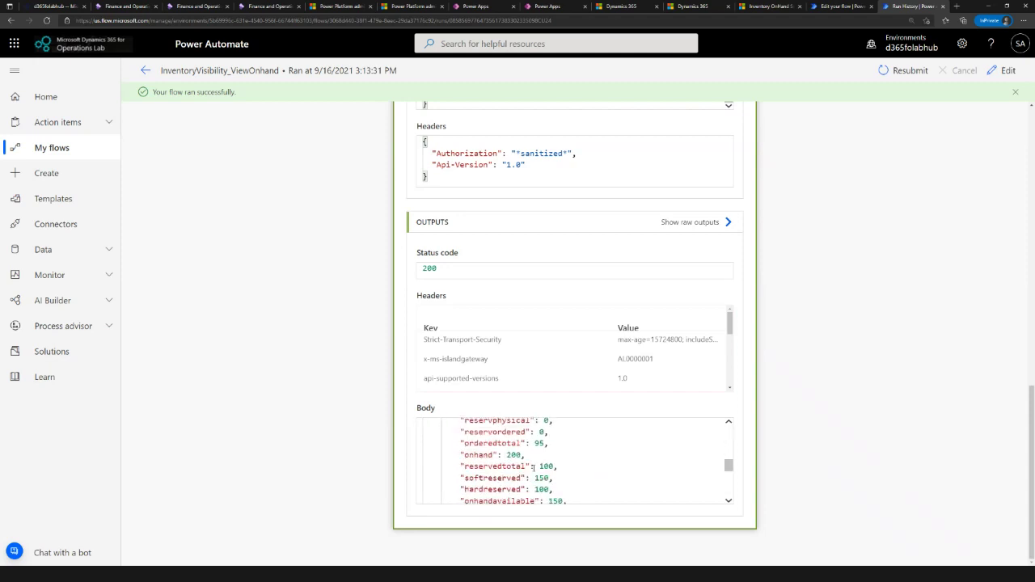
scroll(535, 466, down, 2)
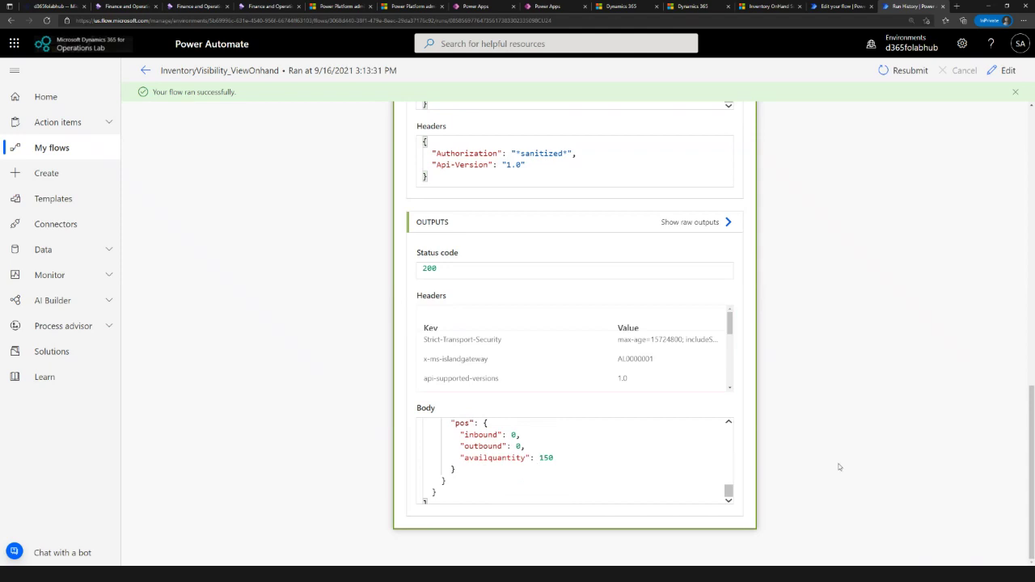
Review the flow run's whole action sequence from the manual trigger down to the outputs of the Post Onhand query
scroll(837, 462, up, 15)
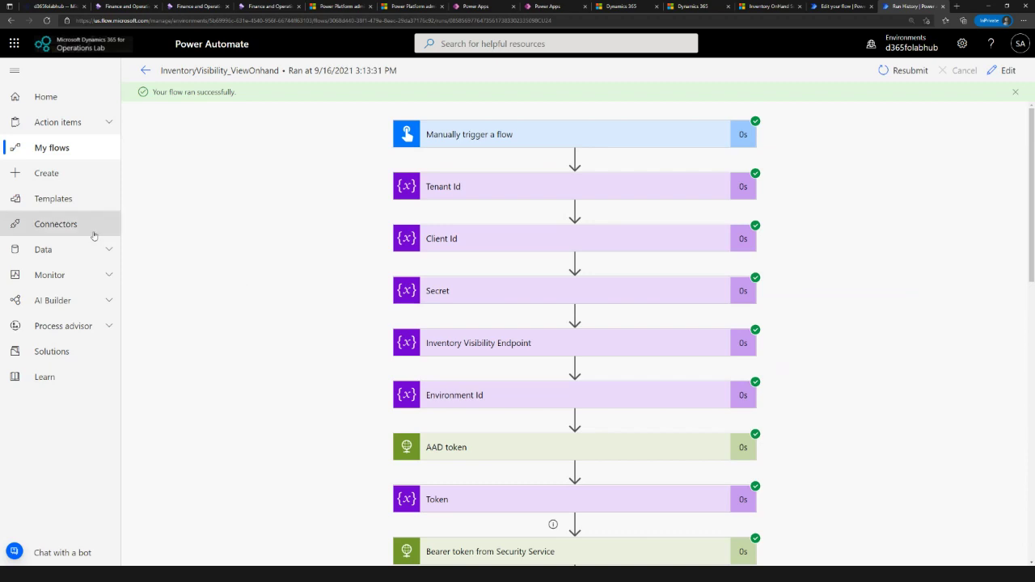
scroll(691, 359, down, 1)
scroll(691, 359, down, 3)
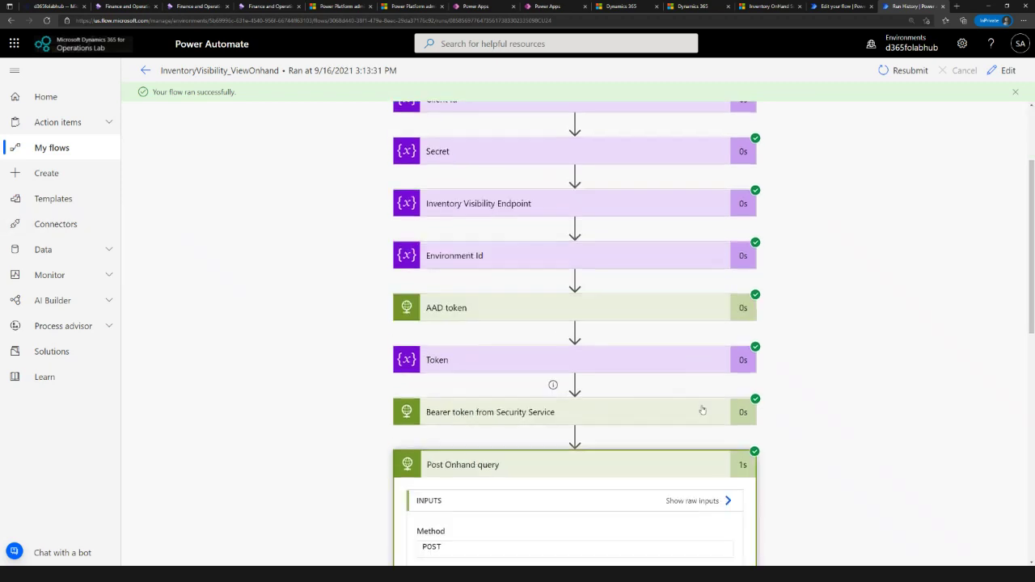
scroll(700, 412, down, 5)
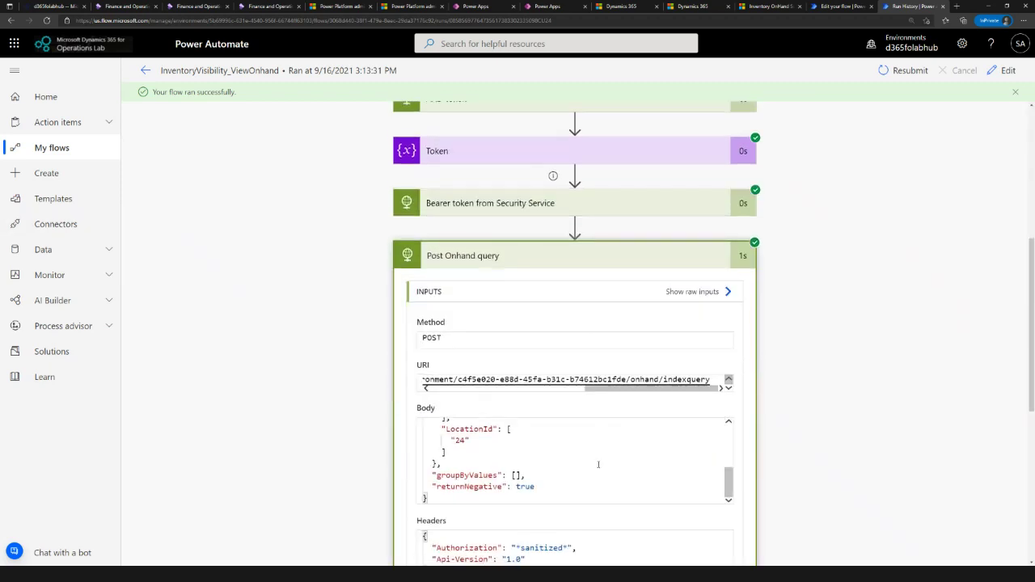
scroll(598, 464, down, 4)
scroll(543, 381, down, 3)
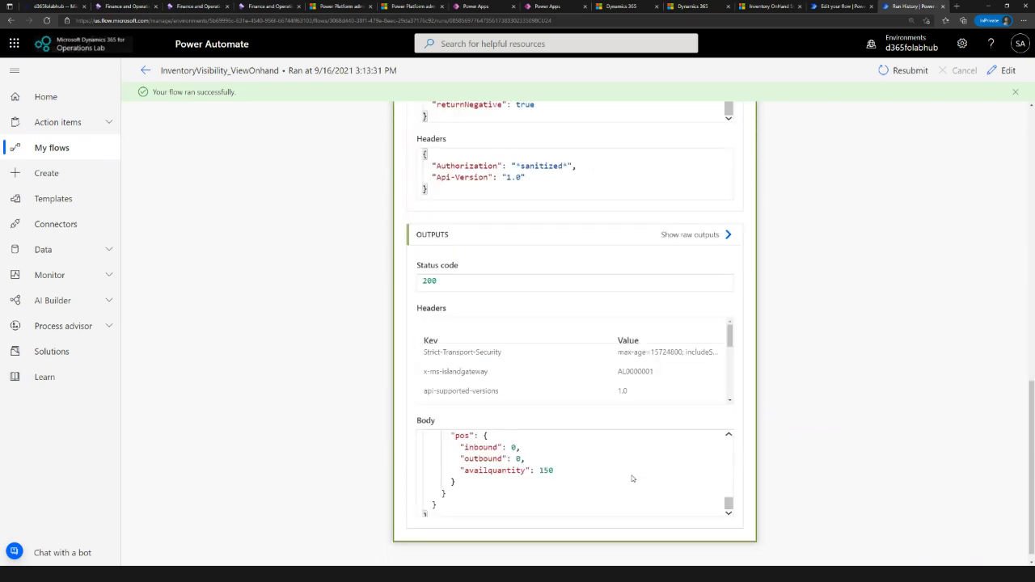